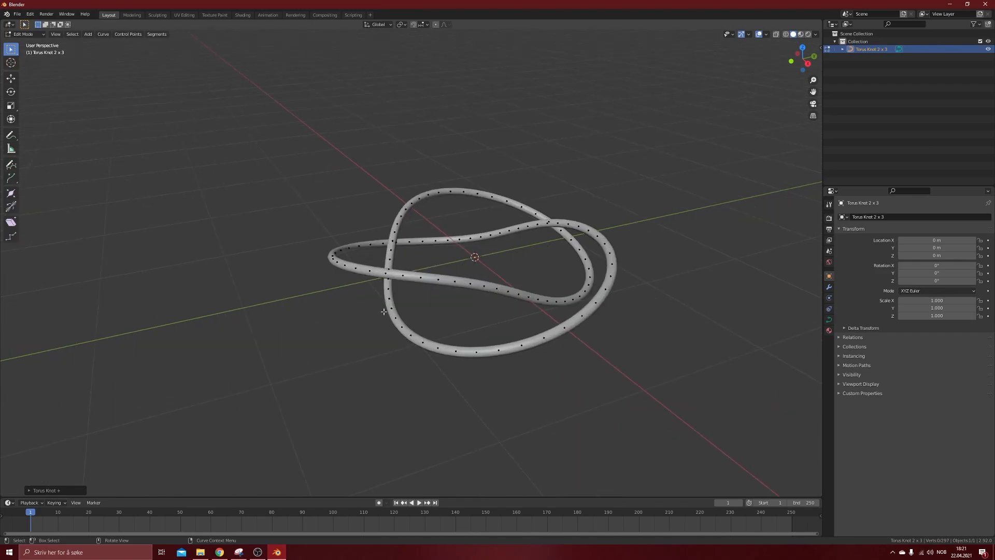
# Try the Braided Coil preset on the torus knot and replace it with the Slinky Knot preset
pyautogui.click(33, 491)
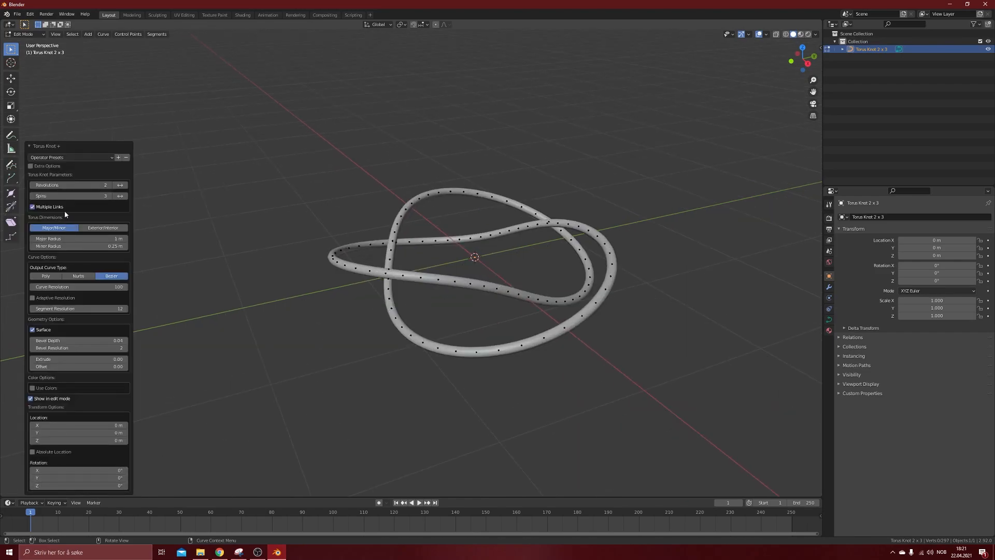
pyautogui.click(73, 157)
pyautogui.click(49, 157)
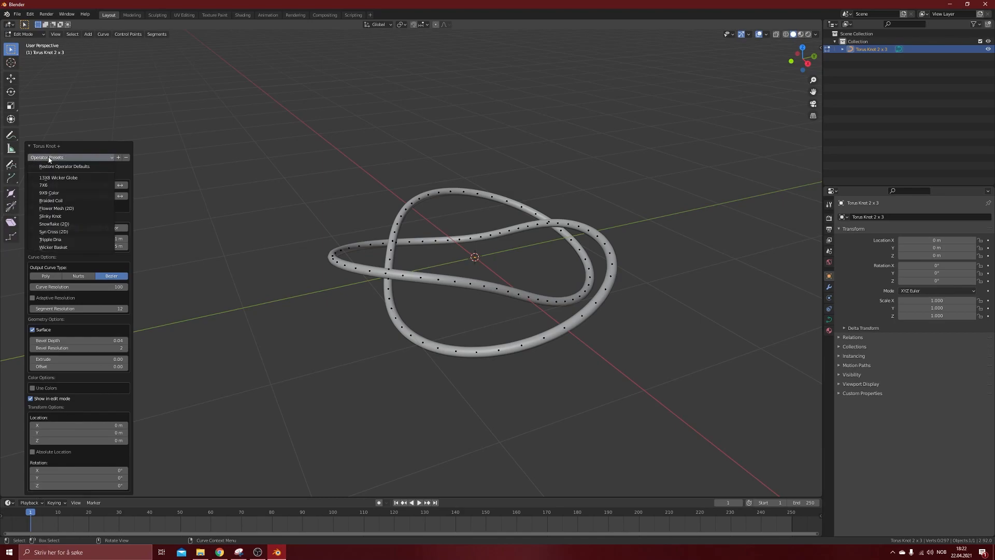
pyautogui.click(55, 201)
pyautogui.click(66, 92)
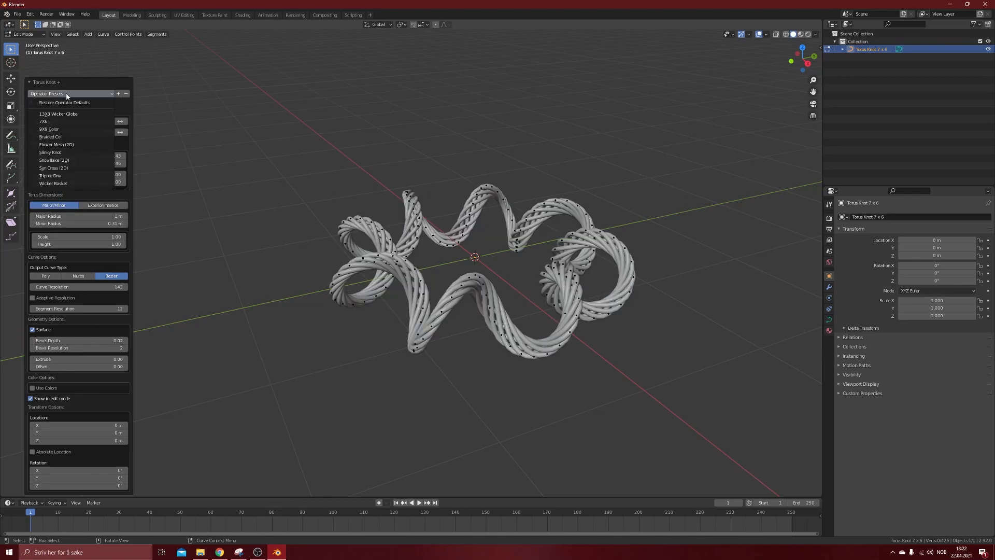
pyautogui.click(57, 154)
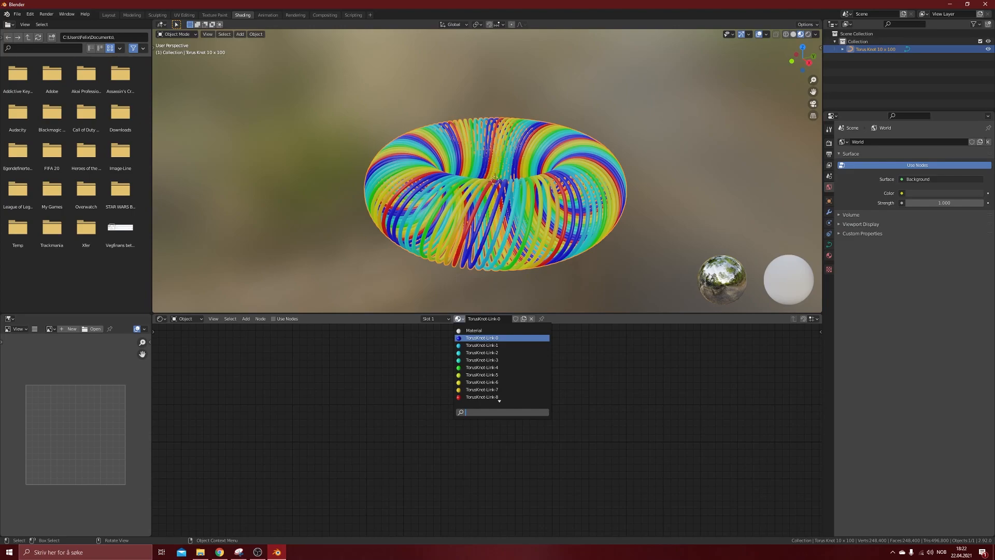
# Remove all the TorusKnot-Link material slots from the torus knot
pyautogui.click(829, 255)
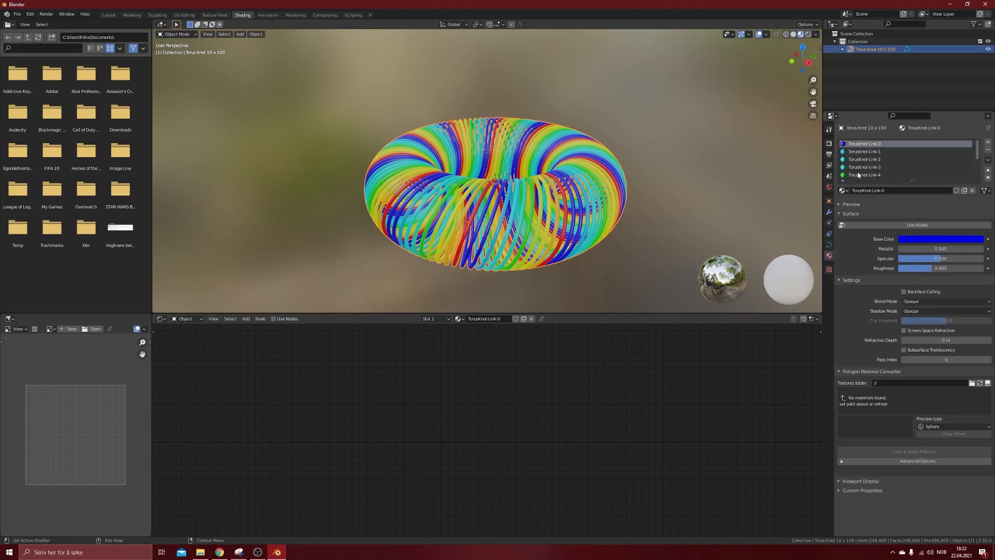
pyautogui.click(989, 150)
pyautogui.click(990, 151)
pyautogui.click(990, 150)
pyautogui.click(990, 150)
pyautogui.click(990, 149)
pyautogui.click(990, 150)
pyautogui.click(990, 150)
pyautogui.click(990, 149)
pyautogui.click(989, 150)
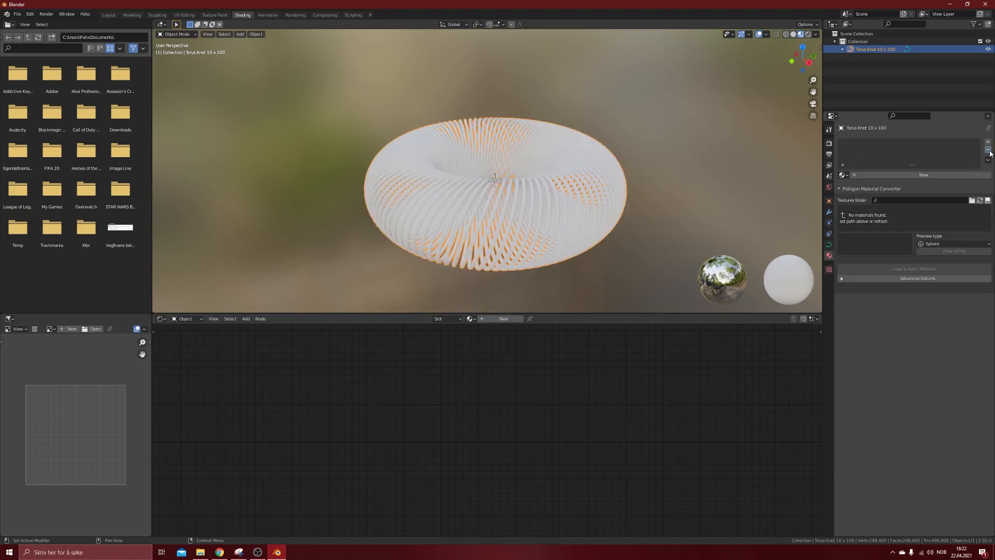
# Create a new material for the torus knot and move its Principled BSDF node away from the Material Output
pyautogui.click(501, 318)
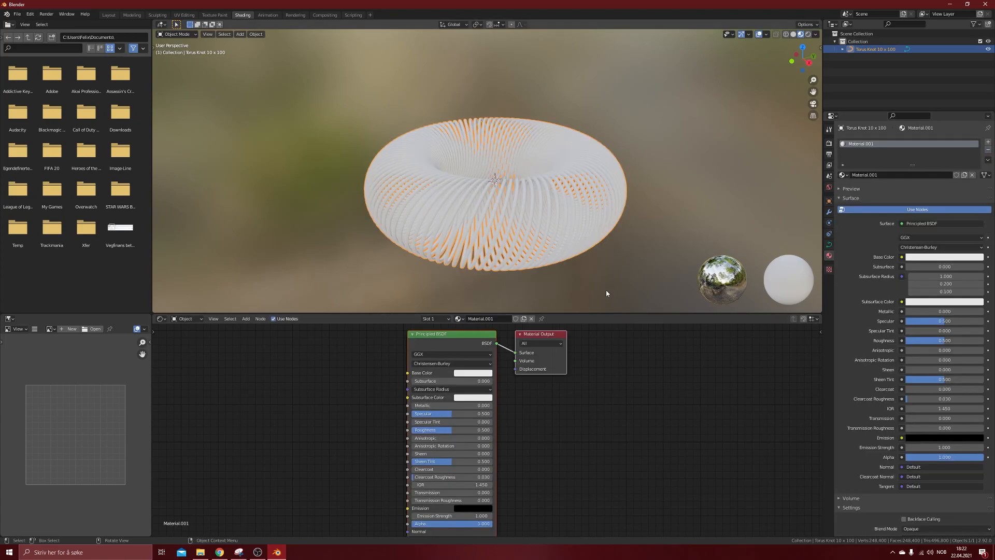
pyautogui.moveTo(653, 416); pyautogui.dragTo(749, 402, button='middle')
pyautogui.moveTo(555, 352); pyautogui.dragTo(468, 351)
pyautogui.click(536, 338)
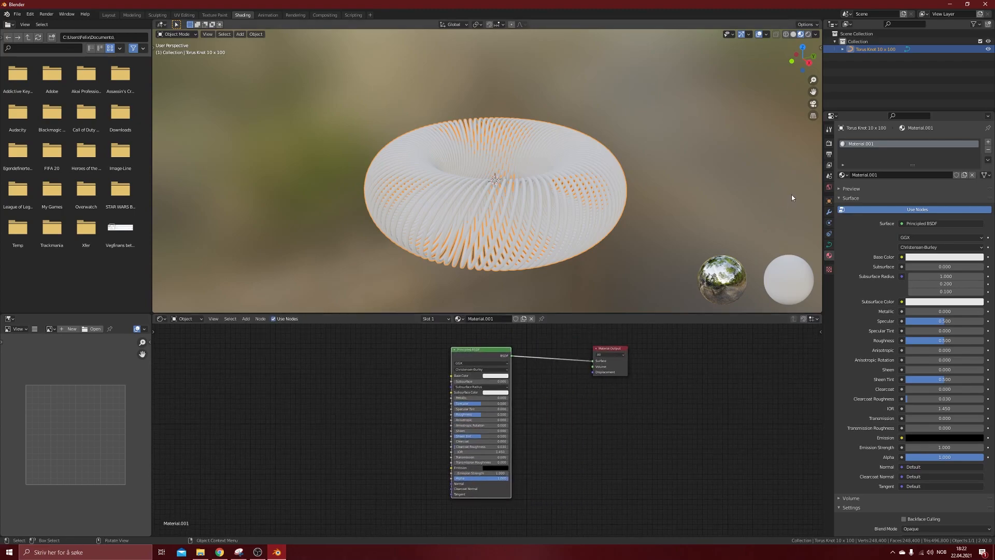
# Set the render engine to Cycles with GPU Compute as the device
pyautogui.click(829, 143)
pyautogui.click(922, 141)
pyautogui.click(925, 160)
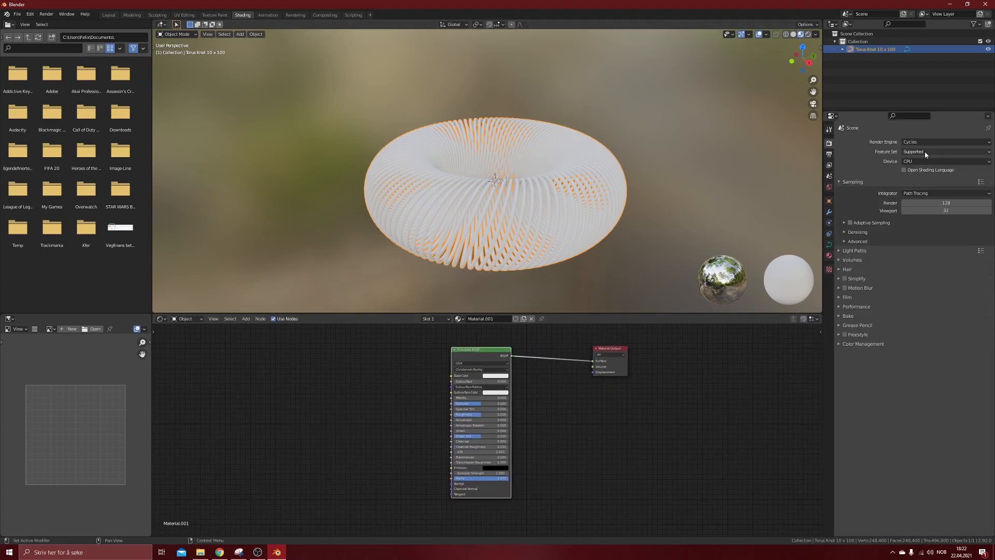
pyautogui.click(930, 161)
pyautogui.click(920, 178)
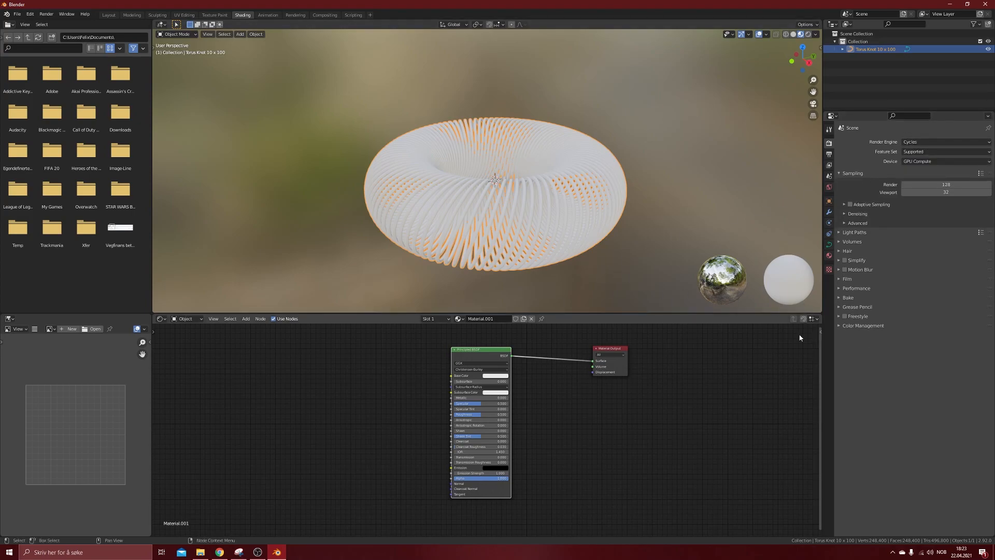
# Insert a Mix Shader between the Principled BSDF and the Material Output, making room for it in the node layout
pyautogui.moveTo(472, 352); pyautogui.dragTo(430, 352)
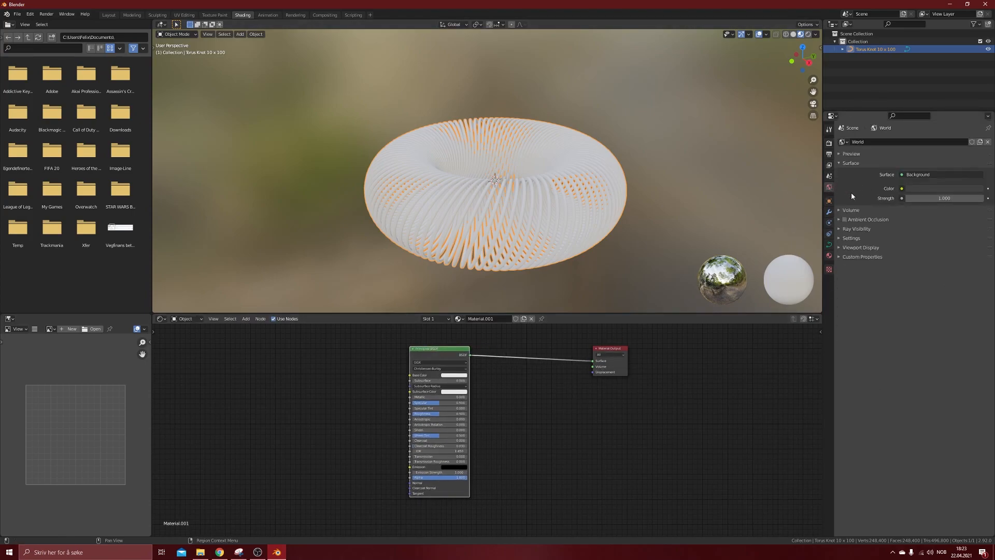
pyautogui.click(829, 255)
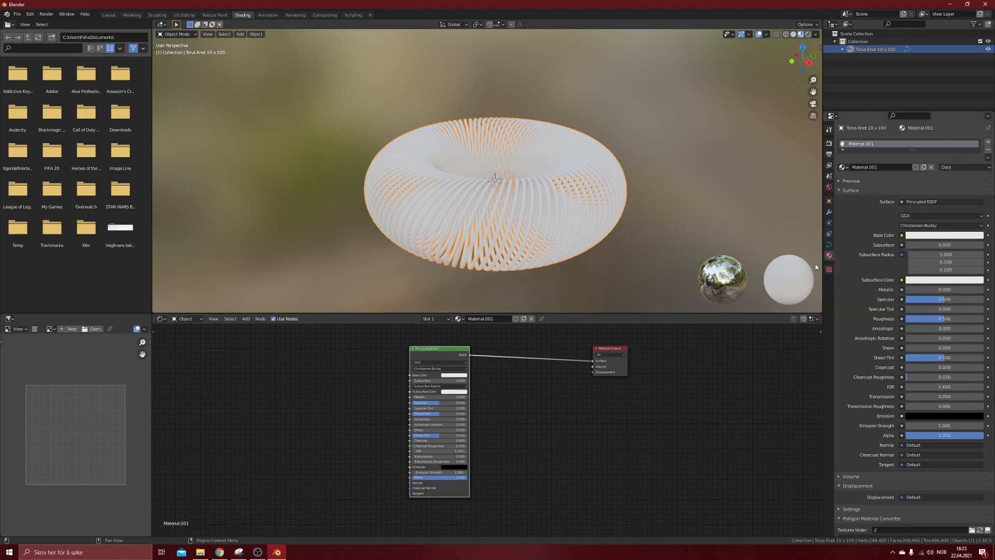
pyautogui.moveTo(704, 414); pyautogui.dragTo(633, 419, button='middle')
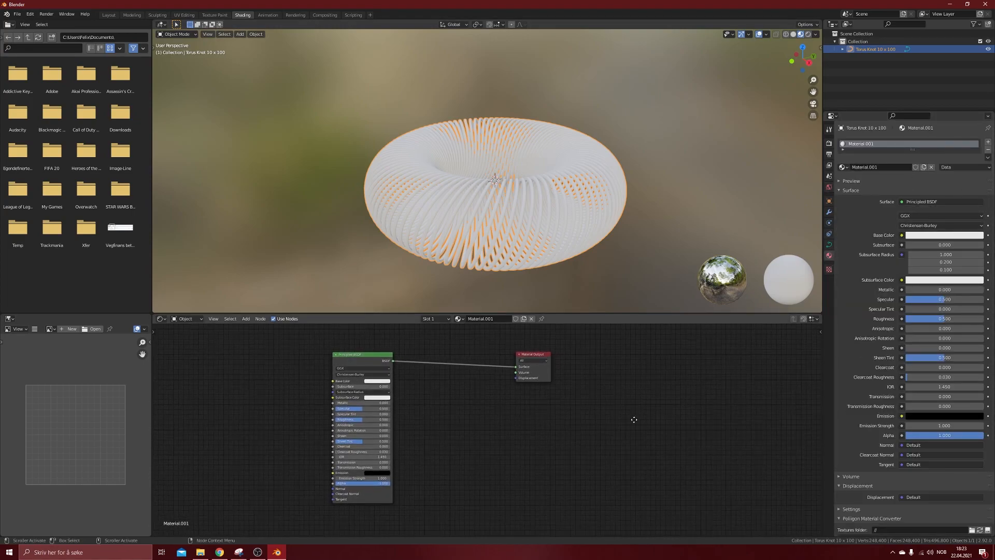
pyautogui.moveTo(371, 357); pyautogui.dragTo(392, 351)
pyautogui.hotkey('shift', 'a')
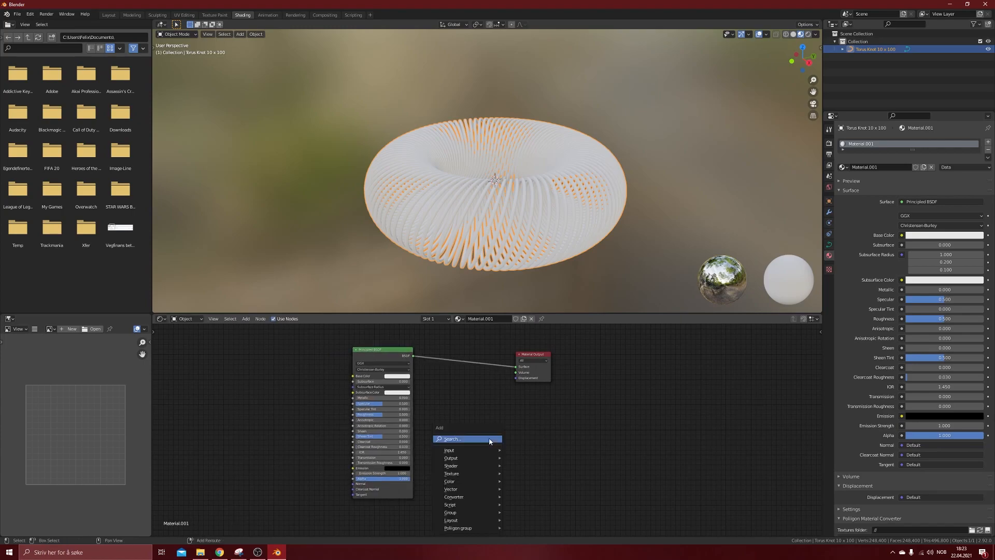
pyautogui.moveTo(480, 469)
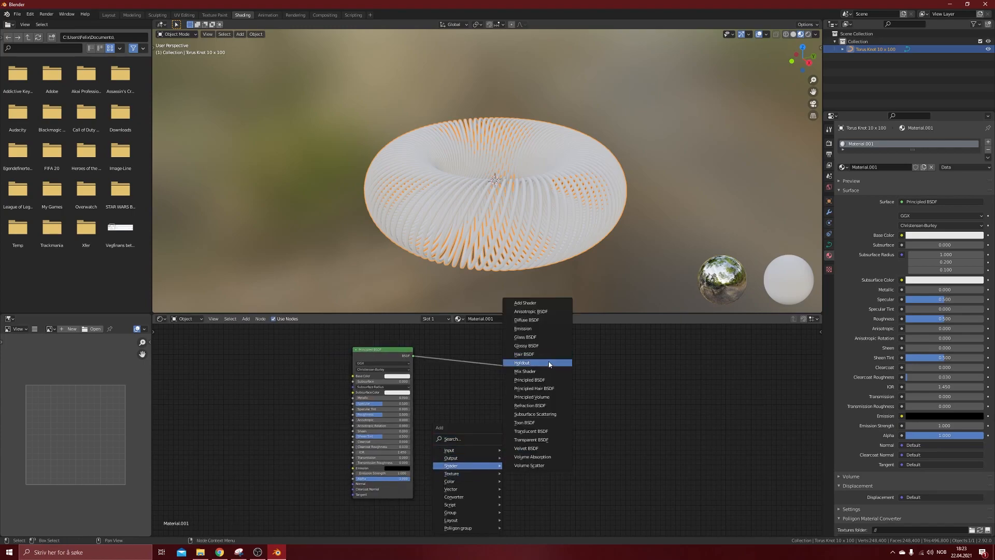
pyautogui.click(526, 371)
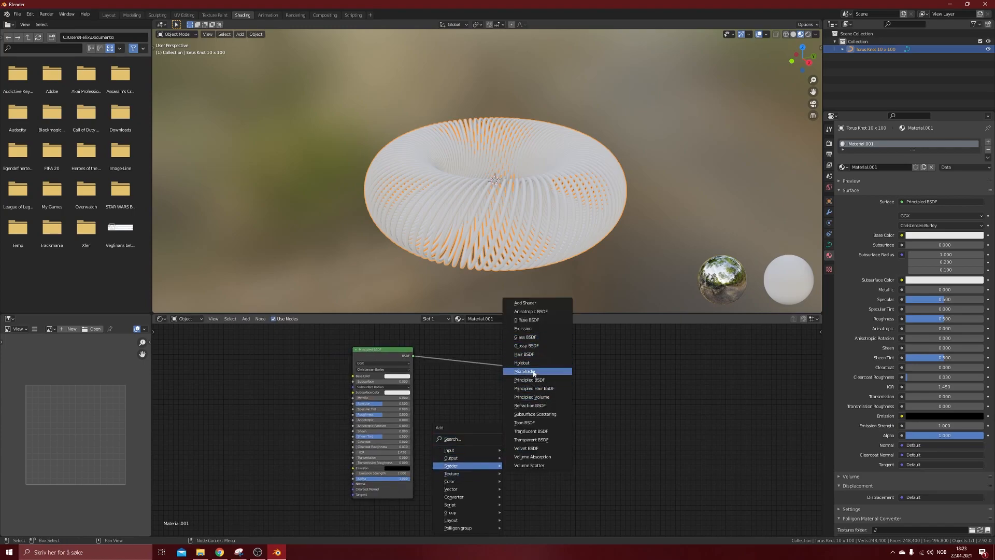
pyautogui.click(477, 372)
pyautogui.moveTo(389, 355); pyautogui.dragTo(369, 346)
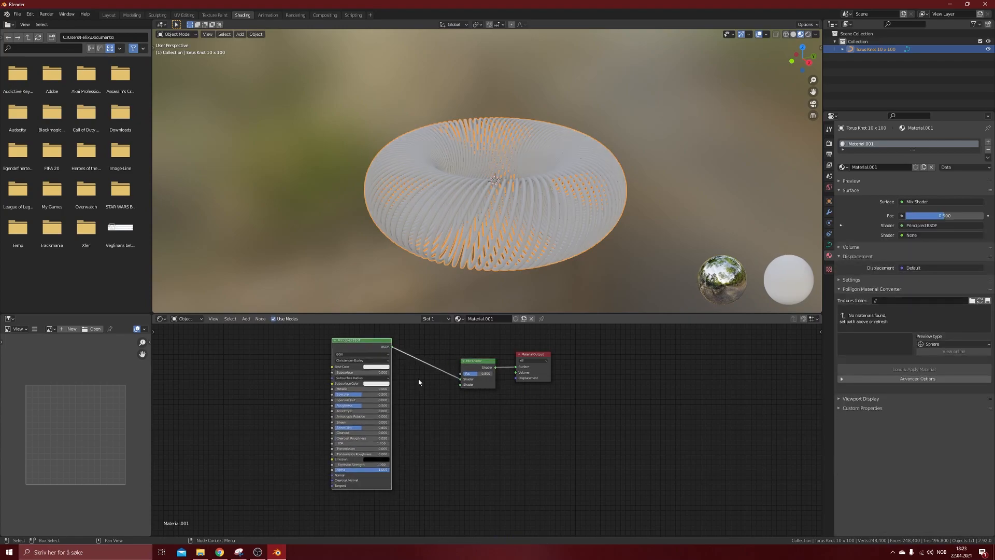
# Set the Principled BSDF's transmission to 1.000 and its roughness to 0.000
pyautogui.moveTo(344, 449); pyautogui.dragTo(390, 449)
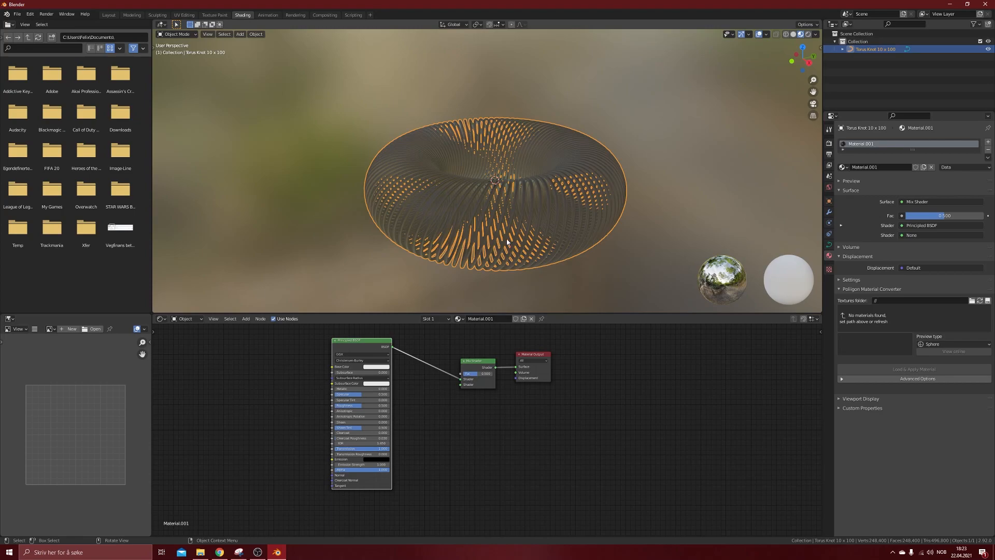
pyautogui.scroll(3, 528, 238)
pyautogui.moveTo(363, 407); pyautogui.dragTo(333, 406)
pyautogui.keyDown('shift'); pyautogui.moveTo(555, 215); pyautogui.dragTo(550, 102, button='middle'); pyautogui.keyUp('shift')
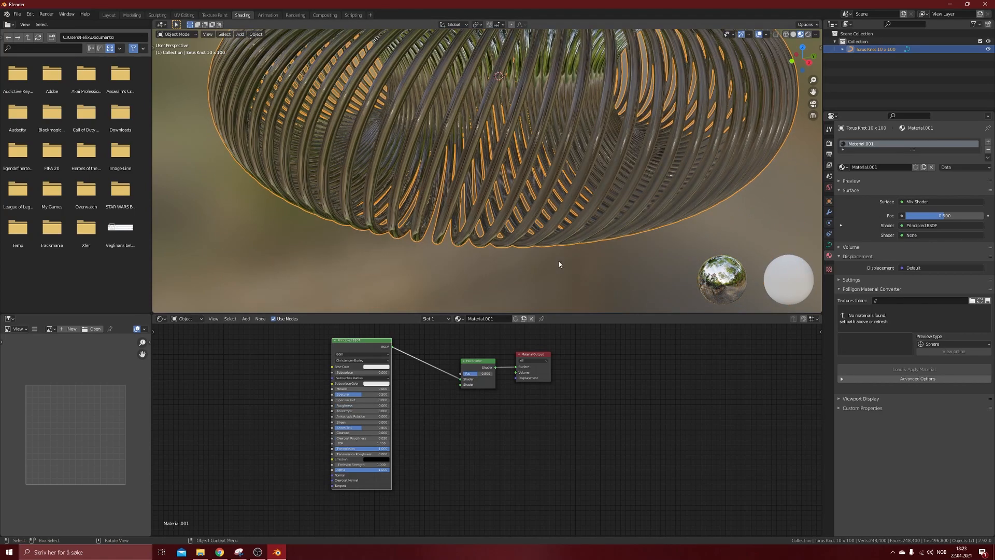
# Duplicate the Mix Shader below the original and add a Translucent BSDF node beneath the copy
pyautogui.moveTo(361, 343); pyautogui.dragTo(334, 334)
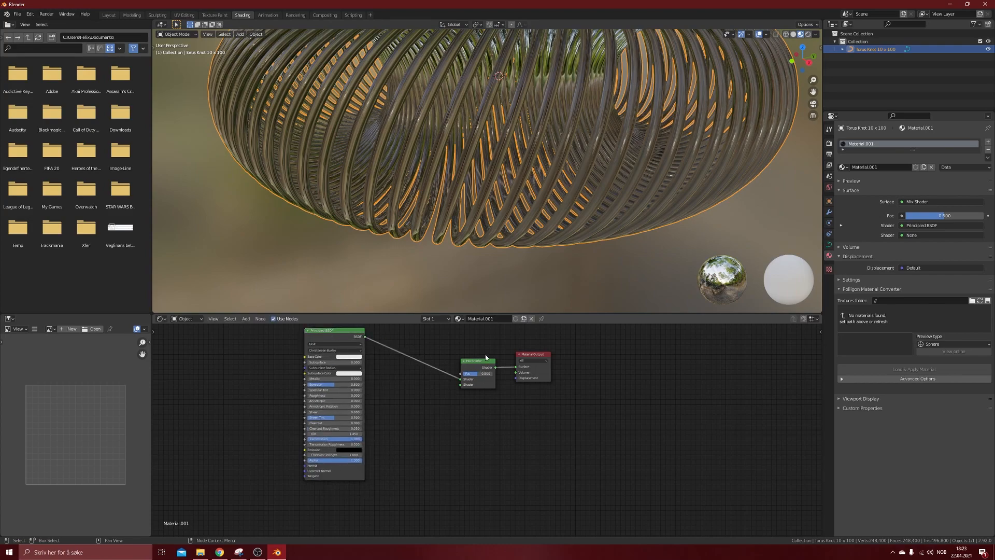
pyautogui.hotkey('shift', 'd')
pyautogui.click(436, 411)
pyautogui.hotkey('shift', 'a')
pyautogui.moveTo(465, 501)
pyautogui.moveTo(464, 472)
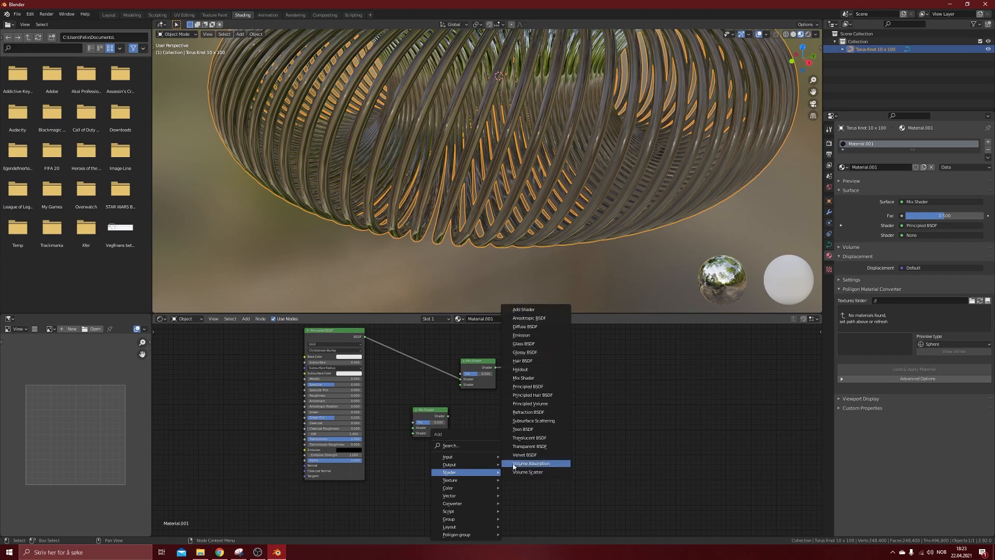
pyautogui.click(535, 438)
pyautogui.click(401, 459)
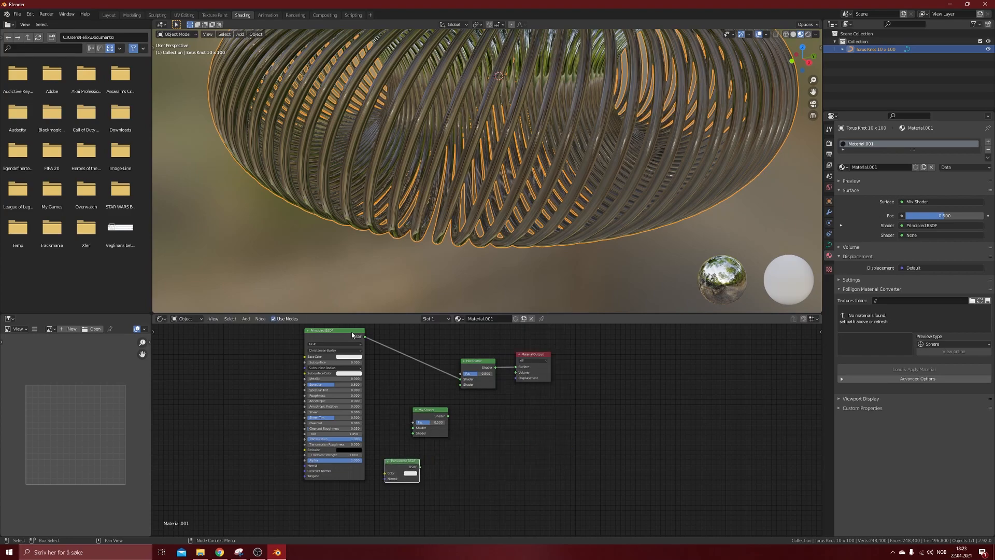
# Connect the Translucent BSDF to the second Mix Shader and link that into the first Mix Shader's second shader input
pyautogui.moveTo(352, 335); pyautogui.dragTo(356, 310)
pyautogui.moveTo(419, 465); pyautogui.dragTo(413, 428)
pyautogui.moveTo(427, 462); pyautogui.dragTo(474, 419, button='middle')
pyautogui.moveTo(484, 370)
pyautogui.mouseDown()
pyautogui.moveTo(493, 342)
pyautogui.moveTo(478, 356)
pyautogui.mouseUp()
pyautogui.moveTo(481, 474); pyautogui.dragTo(492, 452, button='middle')
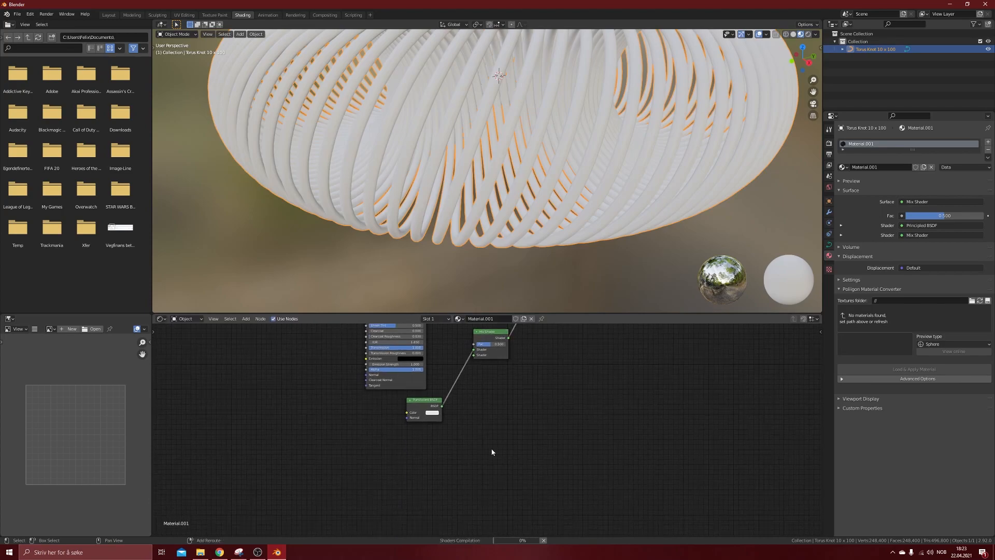
# Add an Emission shader below the Translucent BSDF and connect it to the second Mix Shader's lower shader input
pyautogui.hotkey('shift', 'a')
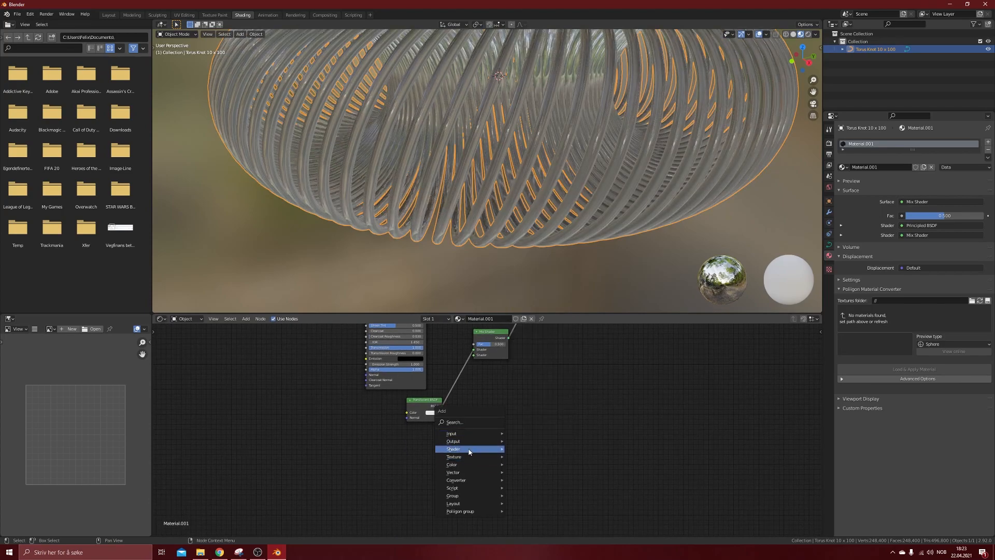
pyautogui.moveTo(470, 451)
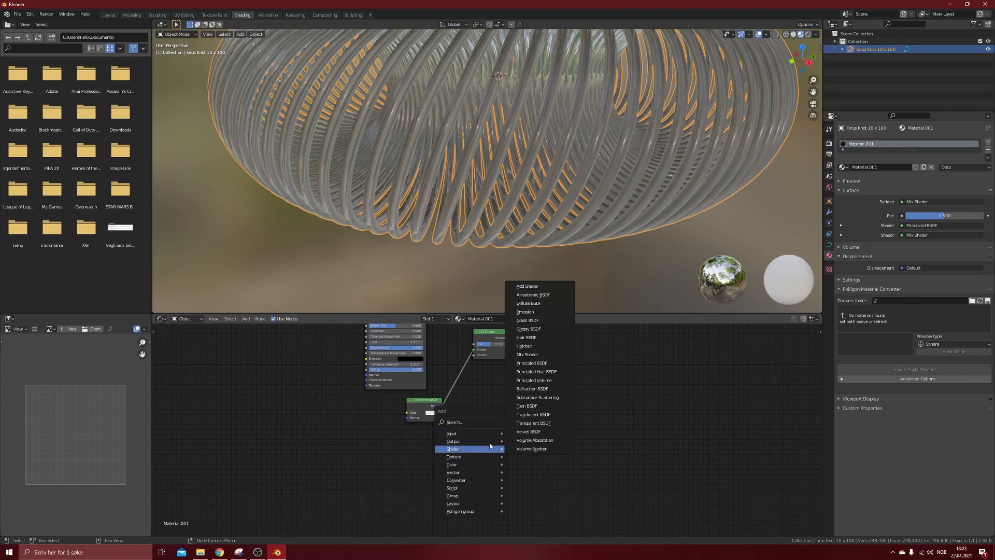
pyautogui.click(526, 312)
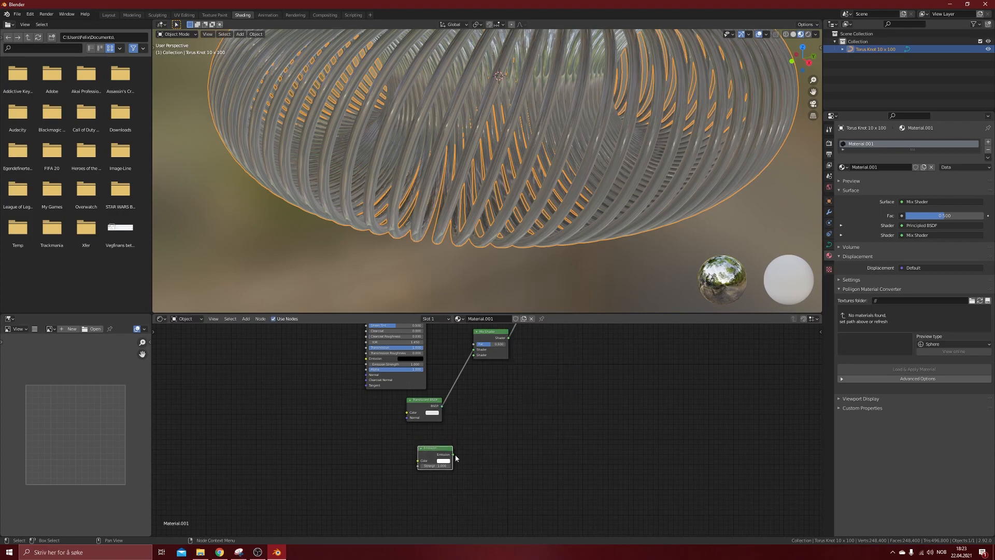
pyautogui.moveTo(453, 454); pyautogui.dragTo(473, 355)
# Set the Emission shader's colour to a light orange and check the look on the torus knot
pyautogui.click(443, 460)
pyautogui.click(465, 415)
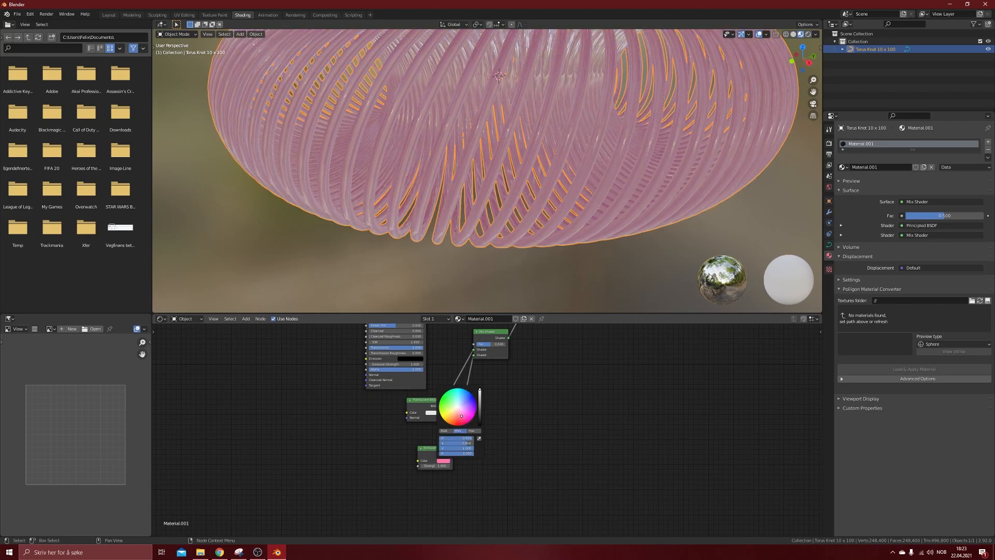
pyautogui.moveTo(467, 415); pyautogui.dragTo(456, 415)
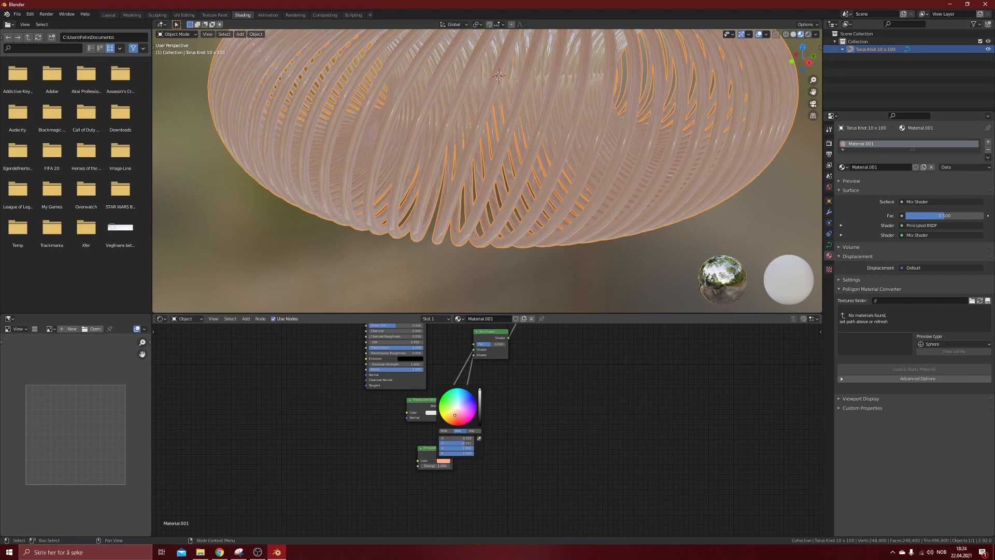
pyautogui.scroll(3, 510, 230)
pyautogui.keyDown('shift'); pyautogui.moveTo(480, 160); pyautogui.dragTo(482, 243, button='middle'); pyautogui.keyUp('shift')
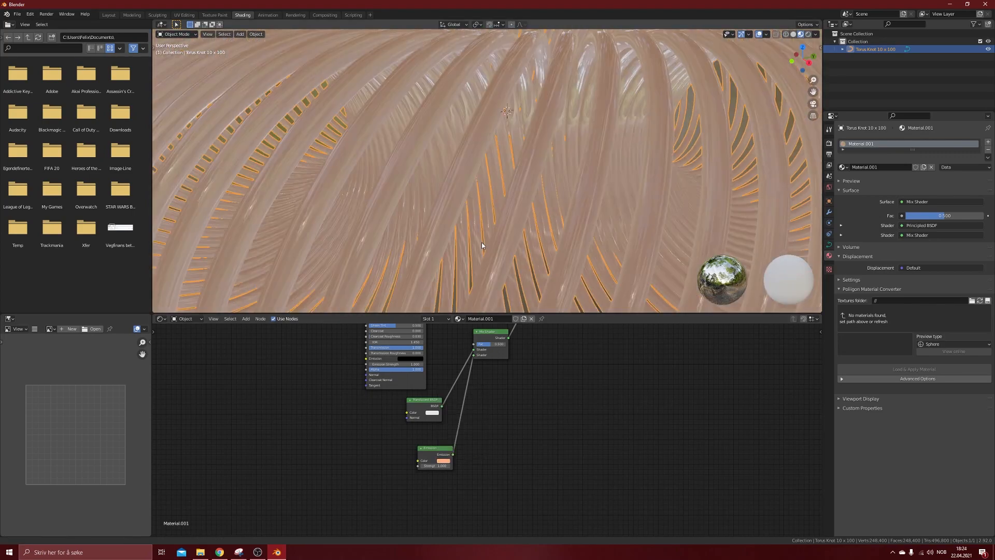
pyautogui.scroll(-5, 483, 240)
pyautogui.moveTo(490, 207); pyautogui.dragTo(493, 205, button='middle')
# Add a Hue Saturation Value node beside the Emission shader and connect it to the Emission colour
pyautogui.moveTo(435, 450); pyautogui.dragTo(428, 442)
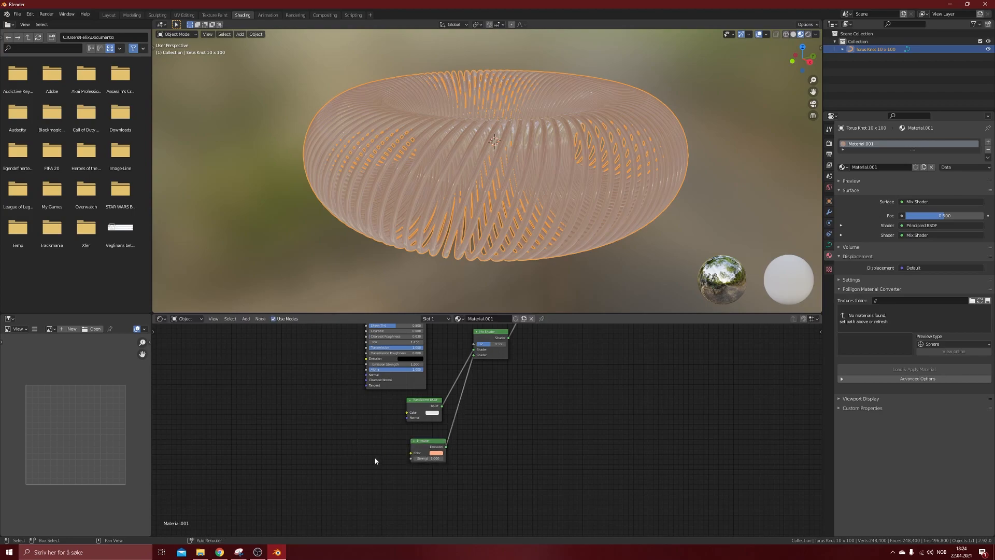
pyautogui.hotkey('shift', 'a')
pyautogui.moveTo(376, 460)
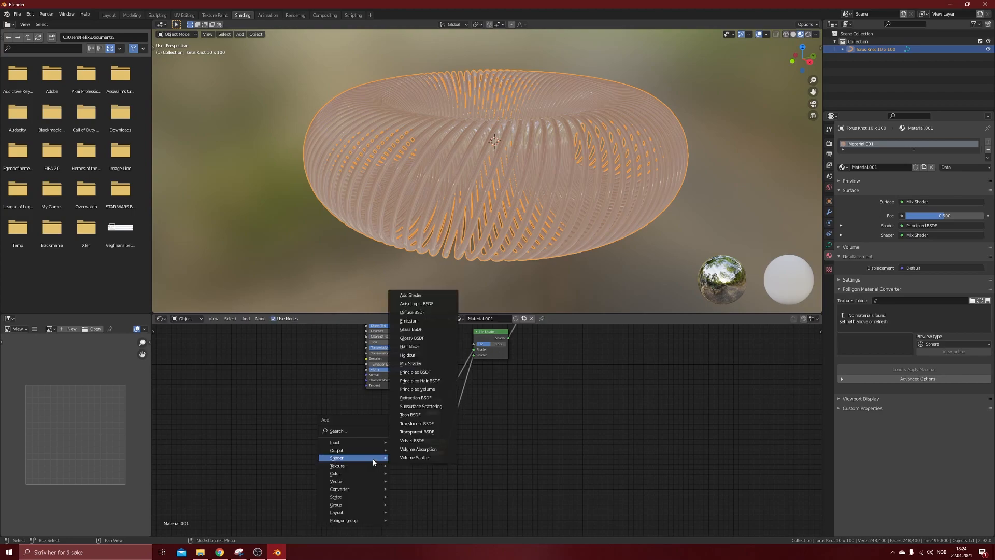
pyautogui.moveTo(361, 475)
pyautogui.click(414, 490)
pyautogui.click(346, 472)
pyautogui.moveTo(365, 474)
pyautogui.mouseDown()
pyautogui.moveTo(411, 455)
pyautogui.moveTo(353, 473)
pyautogui.moveTo(367, 463)
pyautogui.mouseUp()
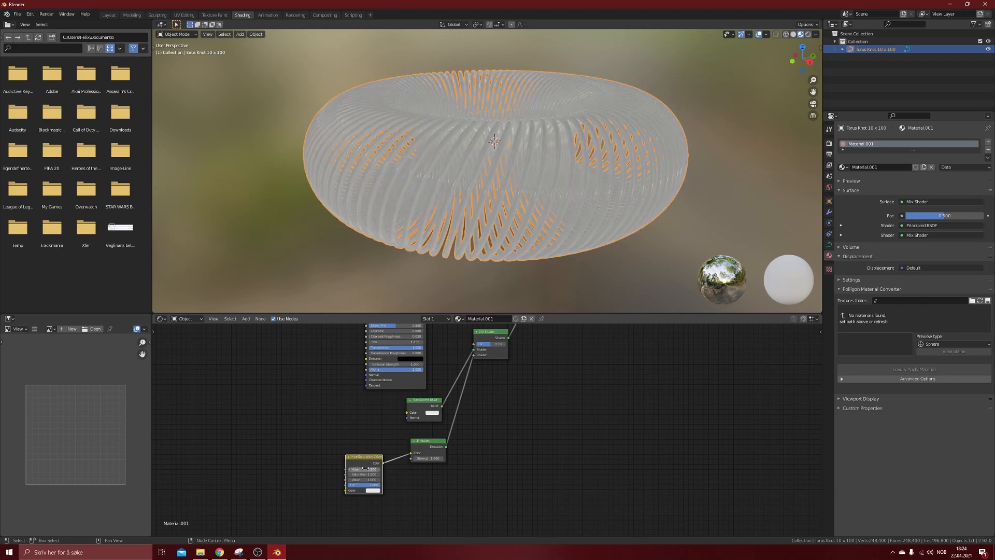
# Unlink the Hue Saturation Value node to try different hues directly on the Emission colour, and link it back
pyautogui.moveTo(411, 453); pyautogui.dragTo(408, 455)
pyautogui.click(437, 454)
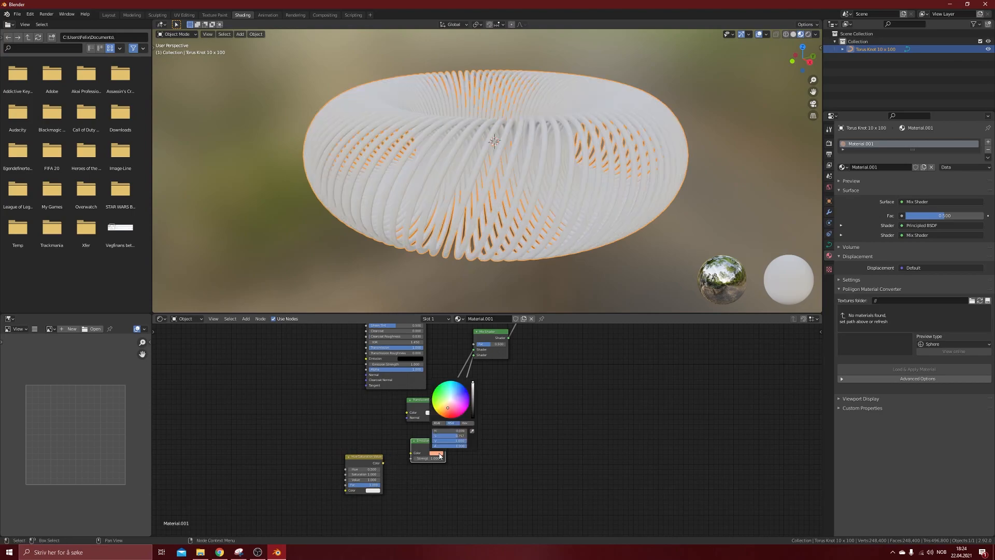
pyautogui.moveTo(455, 431); pyautogui.dragTo(445, 431)
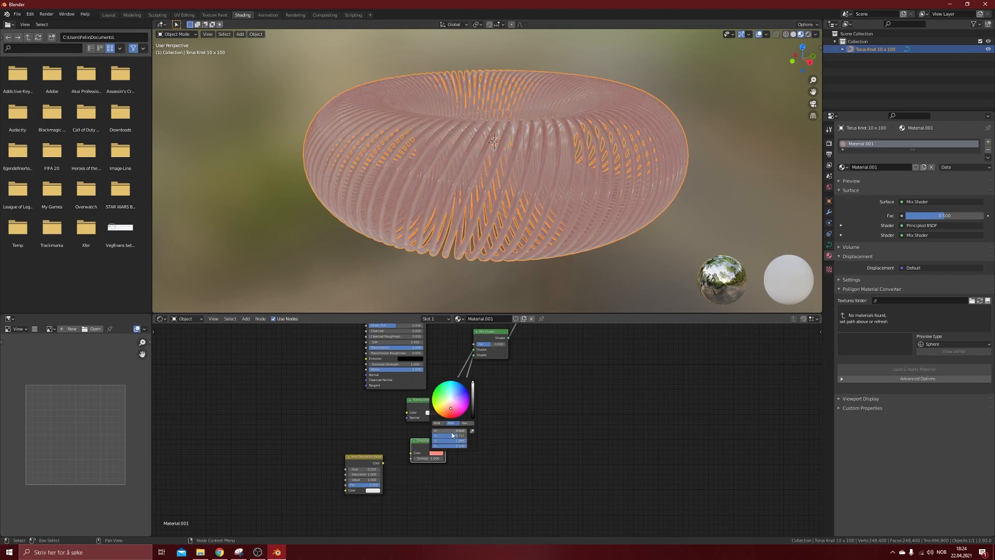
pyautogui.moveTo(434, 430); pyautogui.dragTo(462, 430)
pyautogui.moveTo(462, 430); pyautogui.dragTo(433, 430)
pyautogui.moveTo(382, 463); pyautogui.dragTo(411, 453)
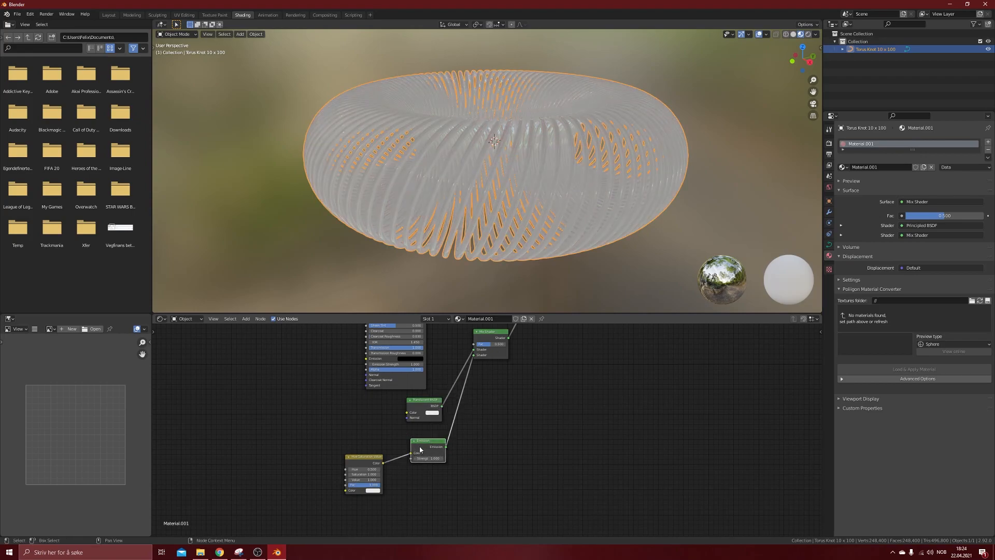
# Add a ColorRamp node beside the Translucent BSDF and connect its colour output to the Translucent BSDF's colour
pyautogui.hotkey('shift', 'a')
pyautogui.moveTo(244, 391)
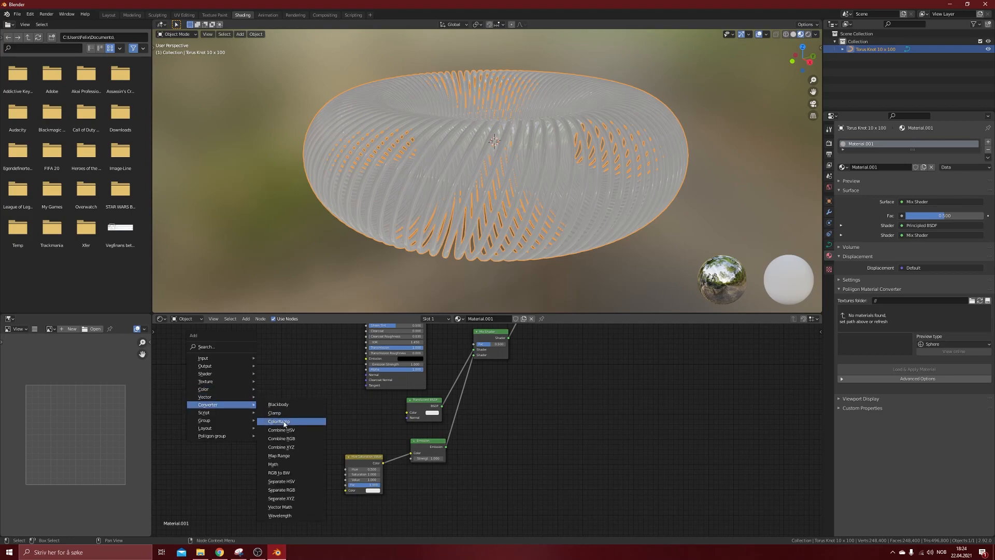
pyautogui.click(283, 422)
pyautogui.click(329, 405)
pyautogui.moveTo(335, 392); pyautogui.dragTo(407, 412)
pyautogui.moveTo(322, 388); pyautogui.dragTo(347, 384)
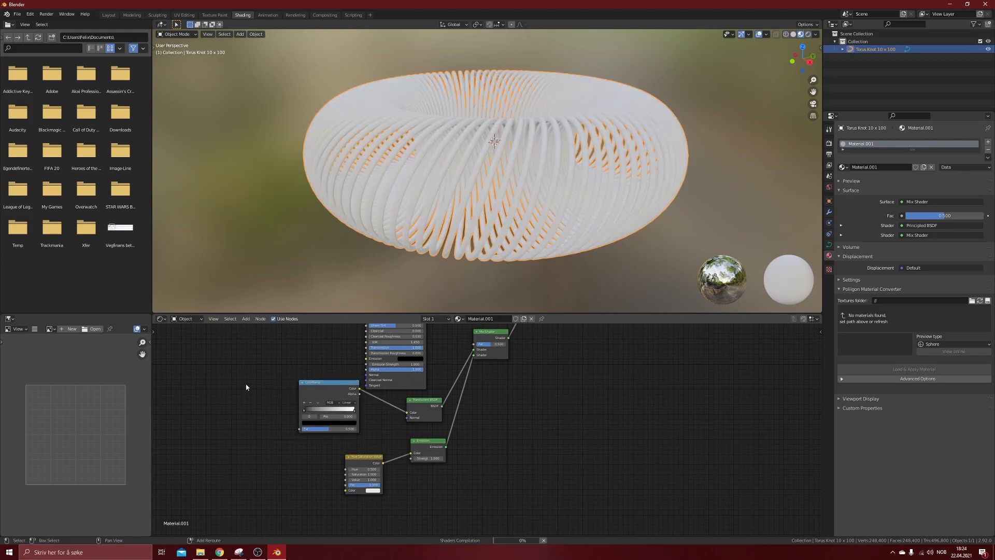
# Add a Layer Weight node and connect its Facing output to the ColorRamp's factor input
pyautogui.hotkey('shift', 'a')
pyautogui.moveTo(246, 386)
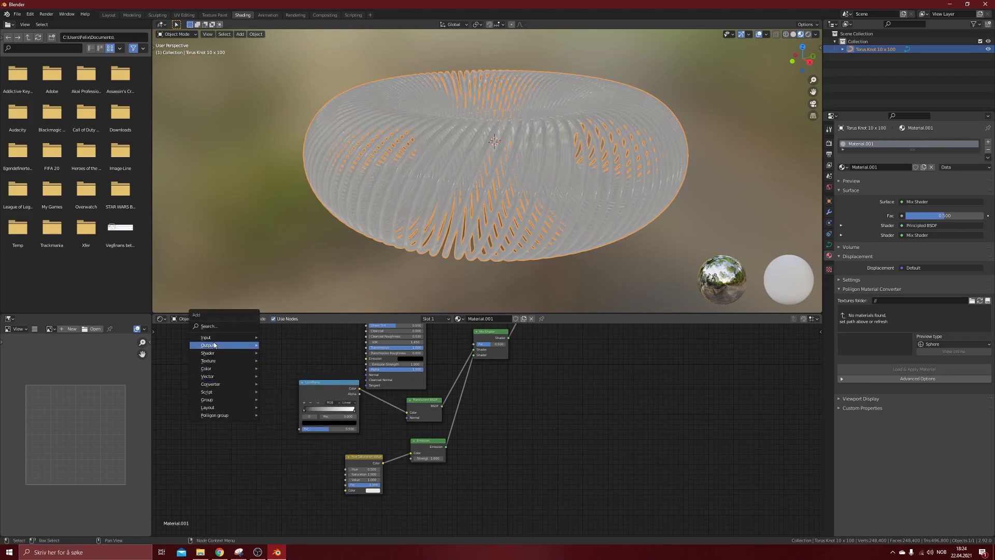
pyautogui.moveTo(228, 337)
pyautogui.click(297, 408)
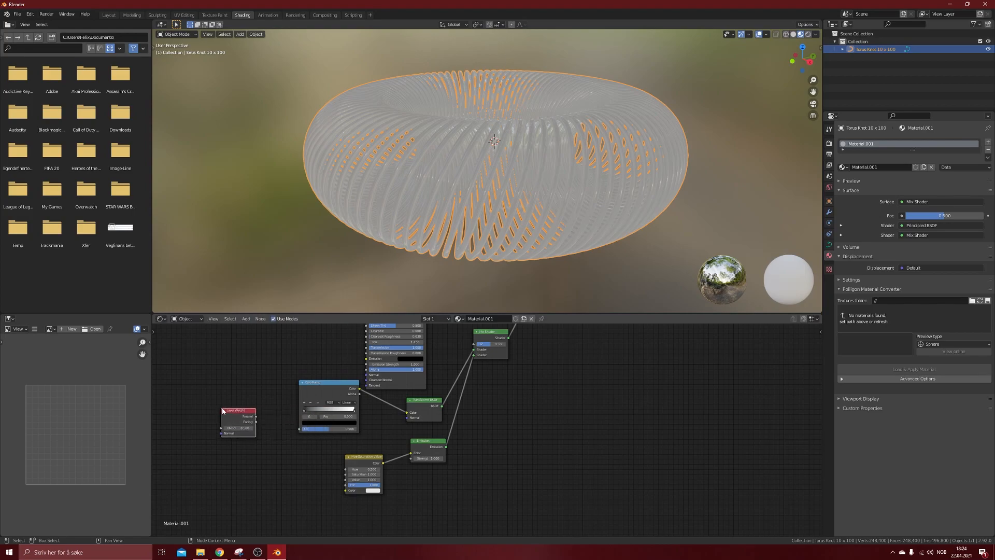
pyautogui.moveTo(257, 421); pyautogui.dragTo(299, 429)
# Inspect the rendered coils up close and adjust both Mix Shader factors, setting the one feeding the Material Output to 0.367
pyautogui.scroll(5, 426, 199)
pyautogui.moveTo(426, 199); pyautogui.dragTo(387, 207, button='middle')
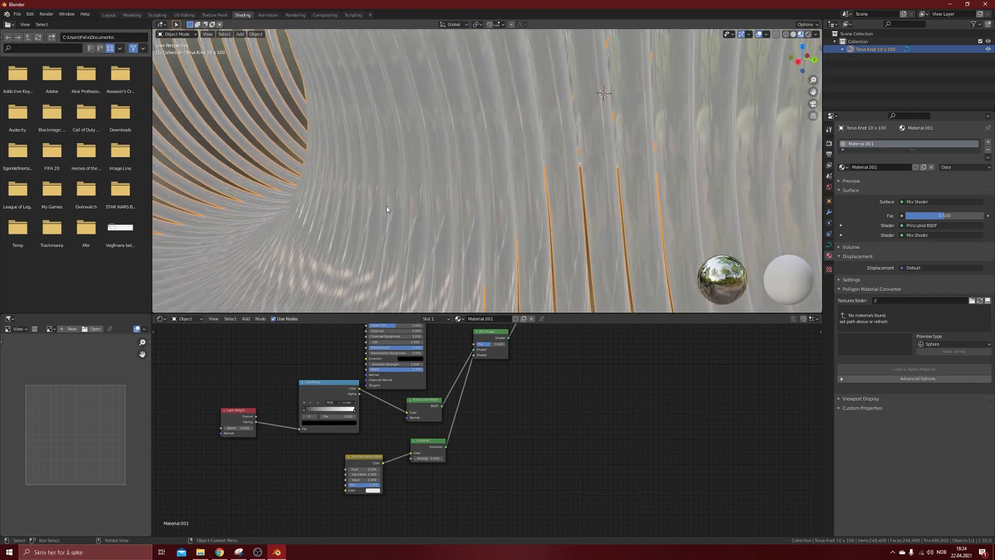
pyautogui.scroll(3, 399, 201)
pyautogui.scroll(-4, 506, 239)
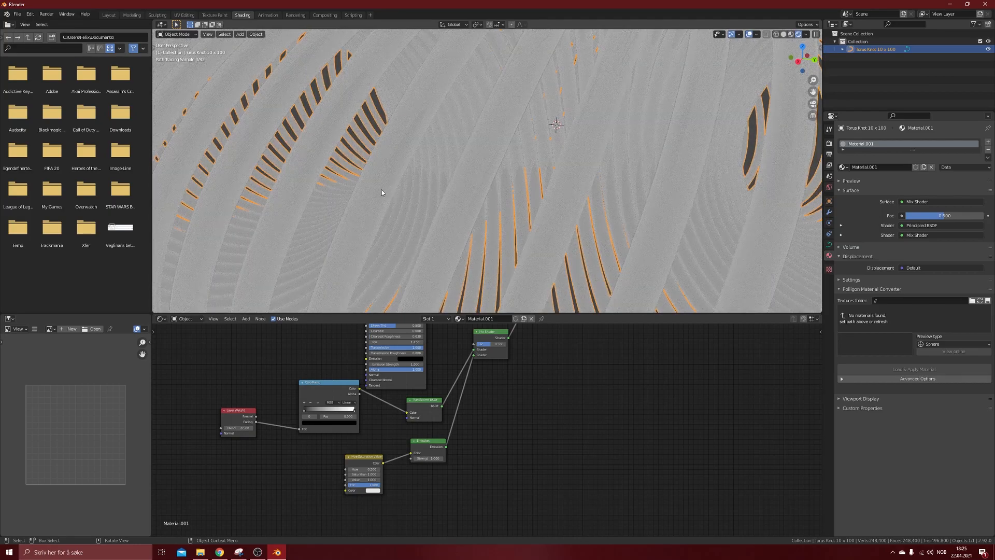
pyautogui.moveTo(382, 193); pyautogui.dragTo(376, 190, button='middle')
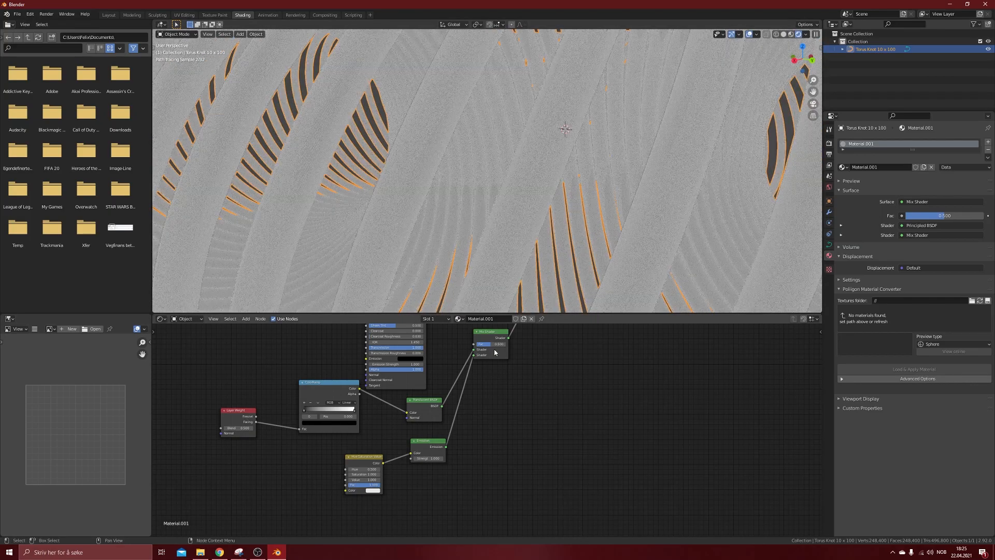
pyautogui.moveTo(491, 345)
pyautogui.mouseDown()
pyautogui.moveTo(482, 344)
pyautogui.moveTo(497, 348)
pyautogui.mouseUp()
pyautogui.moveTo(498, 348); pyautogui.dragTo(470, 415, button='middle')
pyautogui.moveTo(514, 374); pyautogui.dragTo(508, 375)
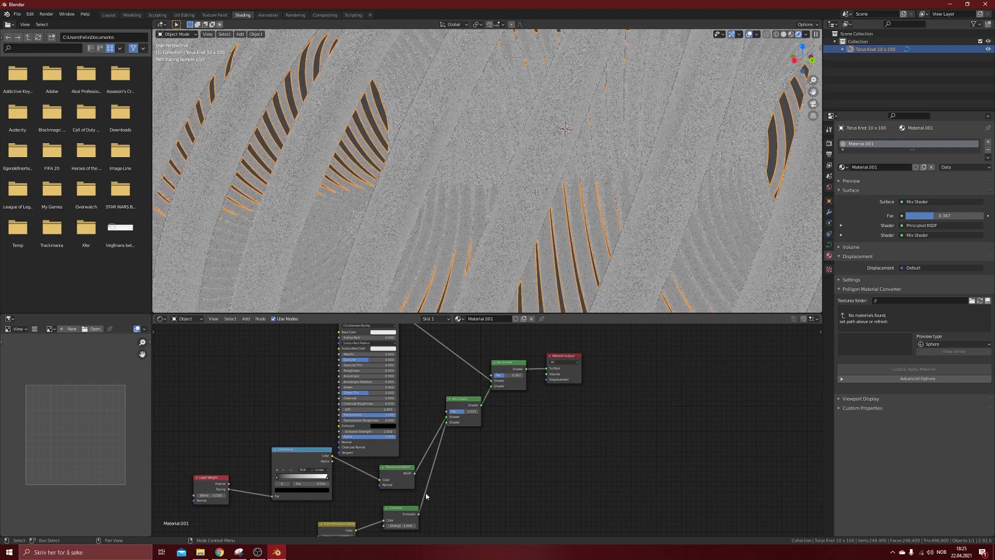
# Set the Hue Saturation Value node's colour to yellow-orange and shift its hue until the torus knot glows blue
pyautogui.moveTo(412, 503); pyautogui.dragTo(423, 441, button='middle')
pyautogui.moveTo(346, 474)
pyautogui.mouseDown()
pyautogui.moveTo(373, 475)
pyautogui.moveTo(321, 474)
pyautogui.moveTo(350, 486)
pyautogui.moveTo(365, 475)
pyautogui.mouseUp()
pyautogui.click(362, 496)
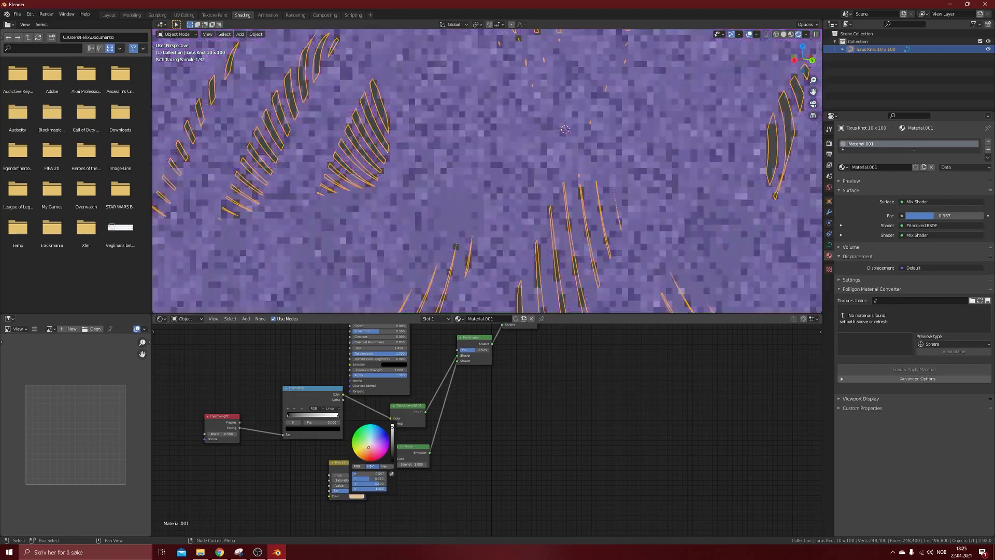
pyautogui.moveTo(369, 446); pyautogui.dragTo(363, 450)
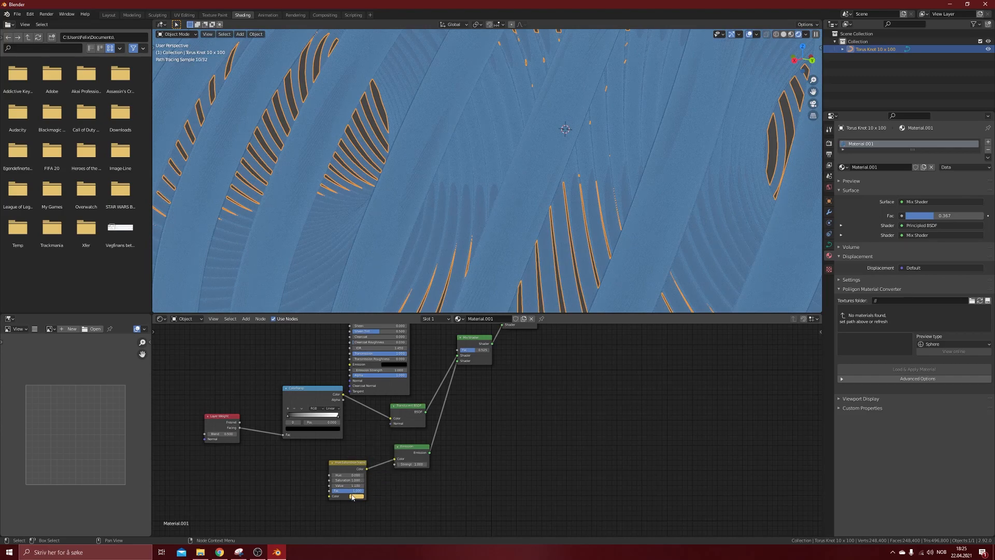
pyautogui.moveTo(347, 476); pyautogui.dragTo(259, 475)
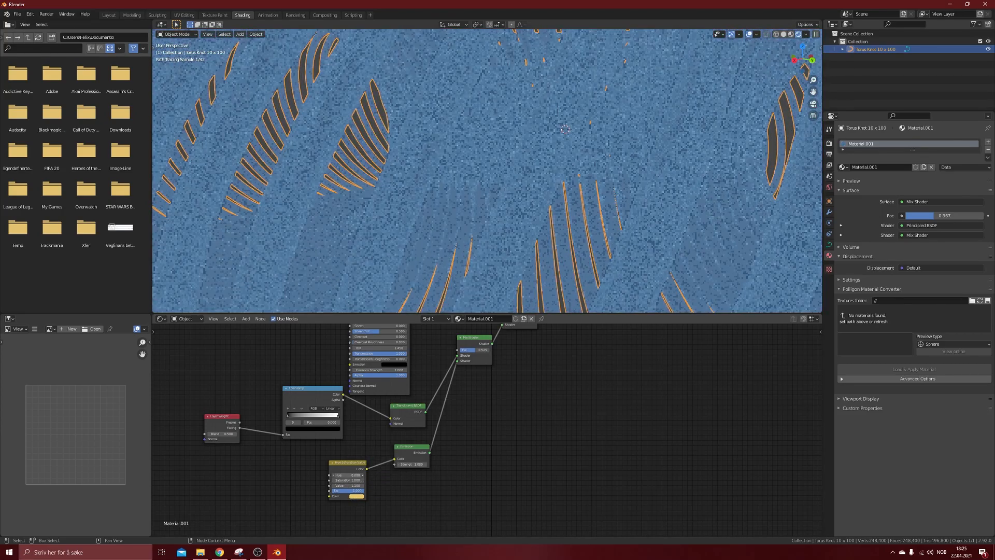
pyautogui.moveTo(348, 475)
pyautogui.mouseDown()
pyautogui.moveTo(409, 475)
pyautogui.moveTo(331, 475)
pyautogui.mouseUp()
# Move the ColorRamp node nearer to the Layer Weight node and return the viewport to solid shading
pyautogui.scroll(-2, 345, 427)
pyautogui.moveTo(345, 424); pyautogui.dragTo(397, 436, button='middle')
pyautogui.moveTo(402, 408); pyautogui.dragTo(377, 410)
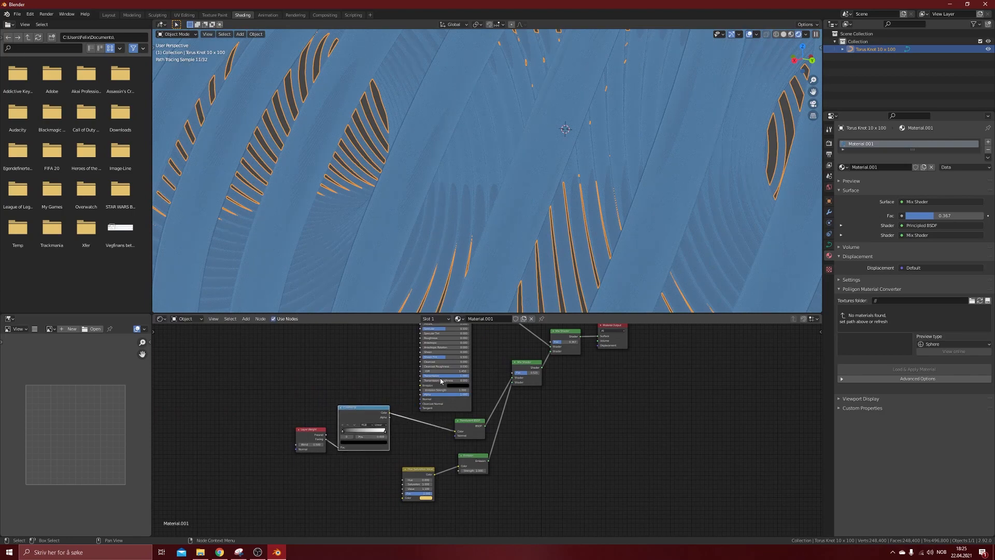
pyautogui.moveTo(460, 169); pyautogui.dragTo(570, 129, button='middle')
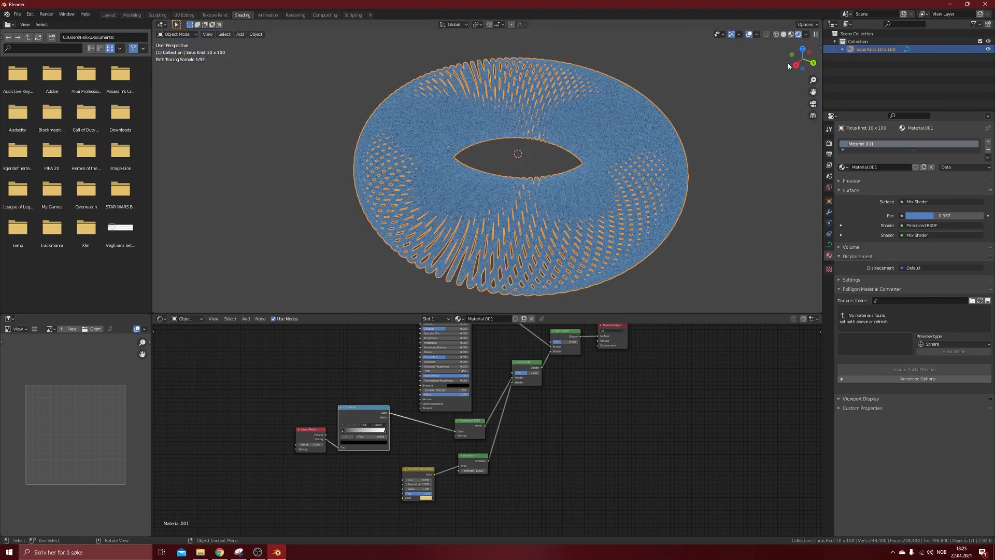
pyautogui.click(784, 35)
pyautogui.moveTo(502, 126)
pyautogui.mouseDown(button='middle')
pyautogui.moveTo(528, 191)
pyautogui.moveTo(608, 238)
pyautogui.mouseUp(button='middle')
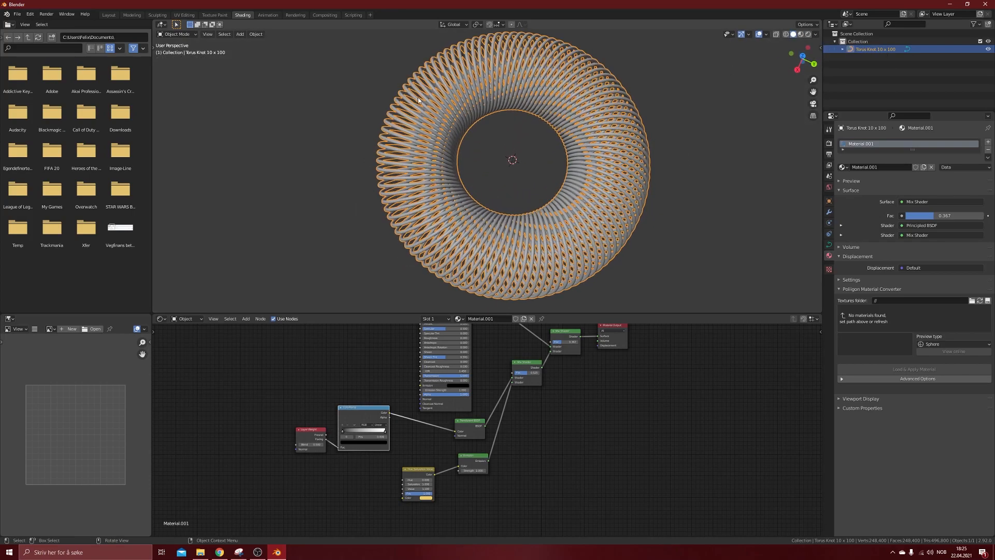
# Switch to the Layout workspace and add a camera at the centre of the torus knot
pyautogui.click(109, 15)
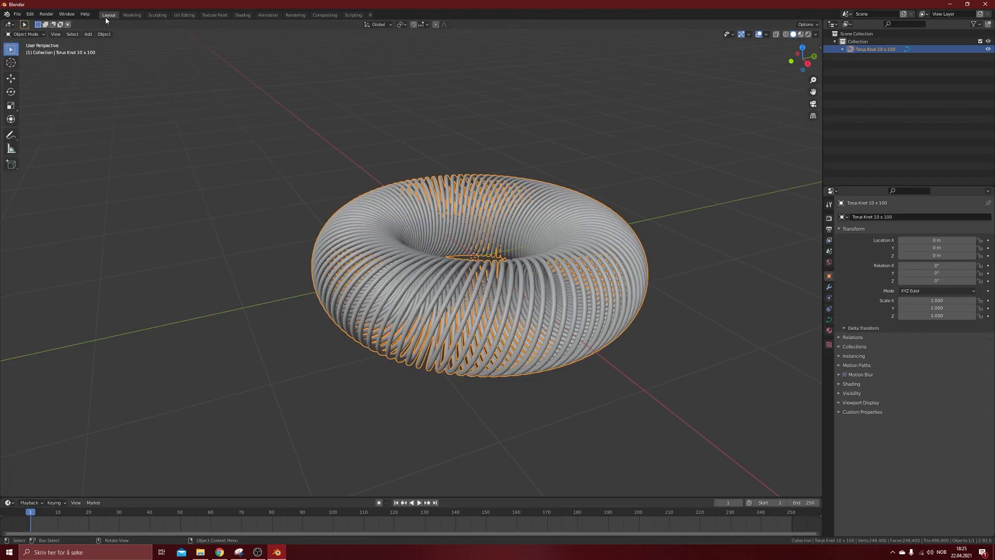
pyautogui.click(712, 162)
pyautogui.hotkey('shift', 'a')
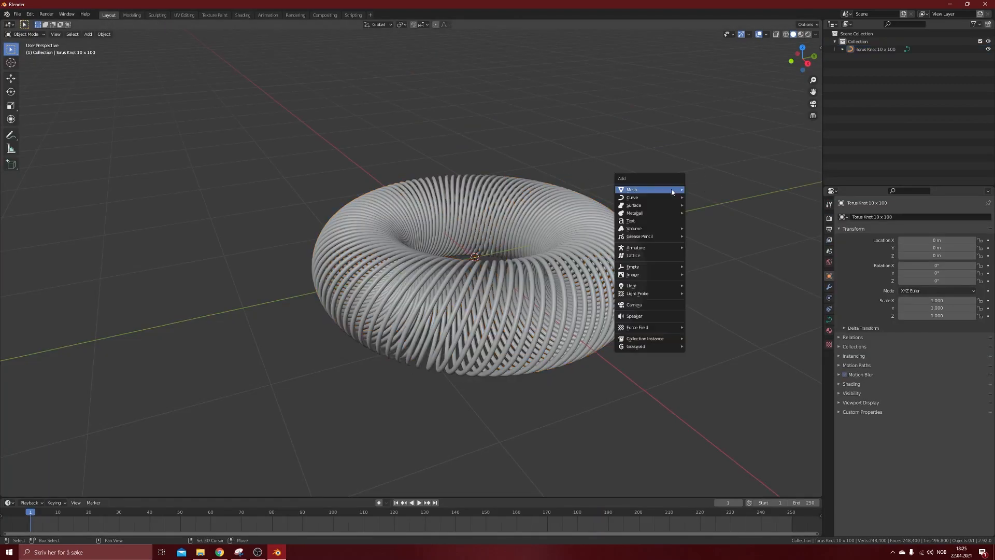
pyautogui.click(643, 306)
# Scale the camera down to about 0.354 while viewing the torus knot from above
pyautogui.moveTo(528, 230); pyautogui.dragTo(518, 259, button='middle')
pyautogui.click(688, 156)
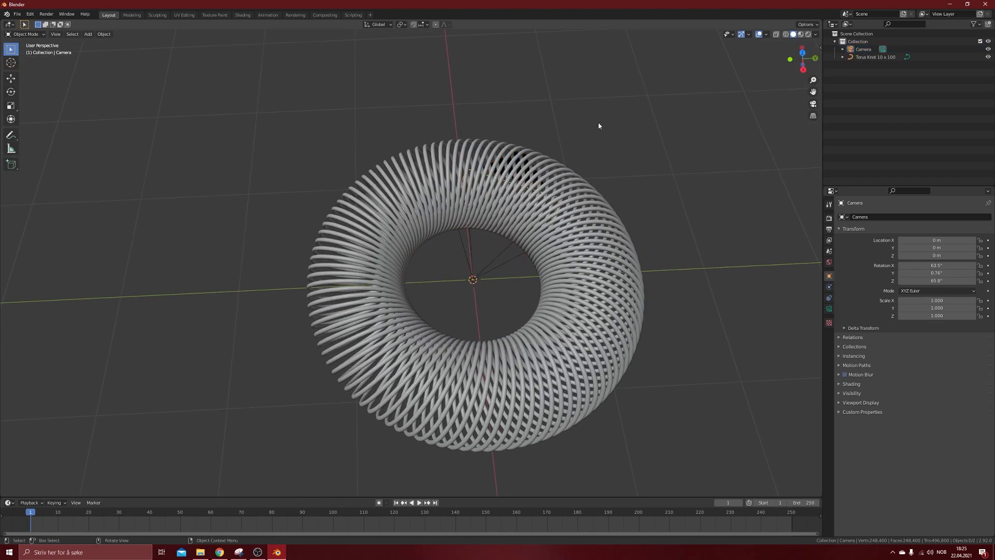
pyautogui.click(802, 52)
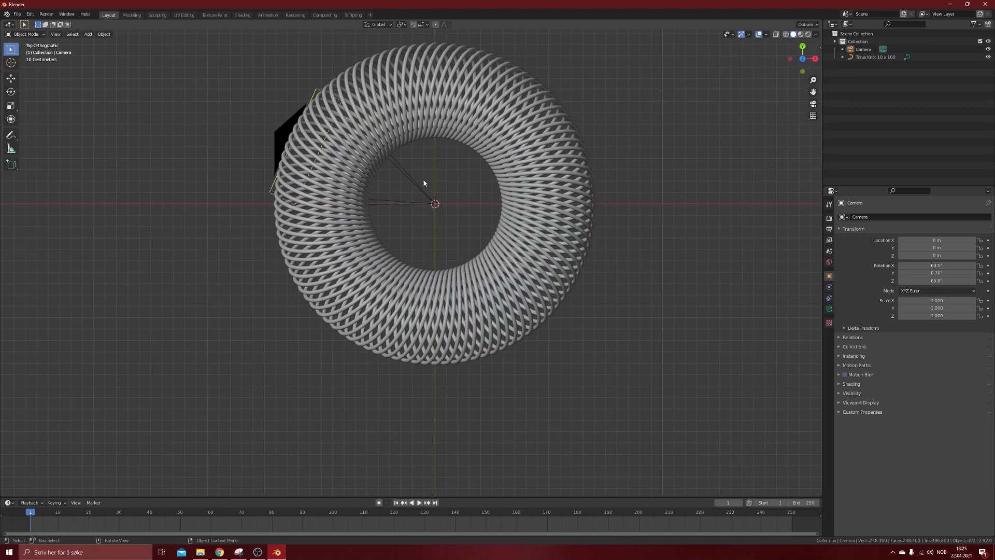
pyautogui.click(416, 188)
pyautogui.press('s')
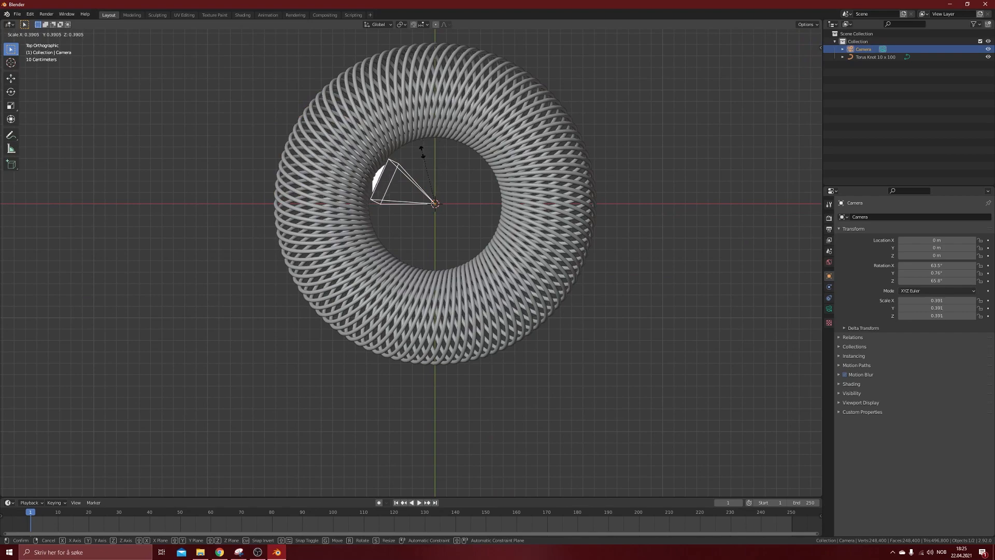
pyautogui.click(421, 161)
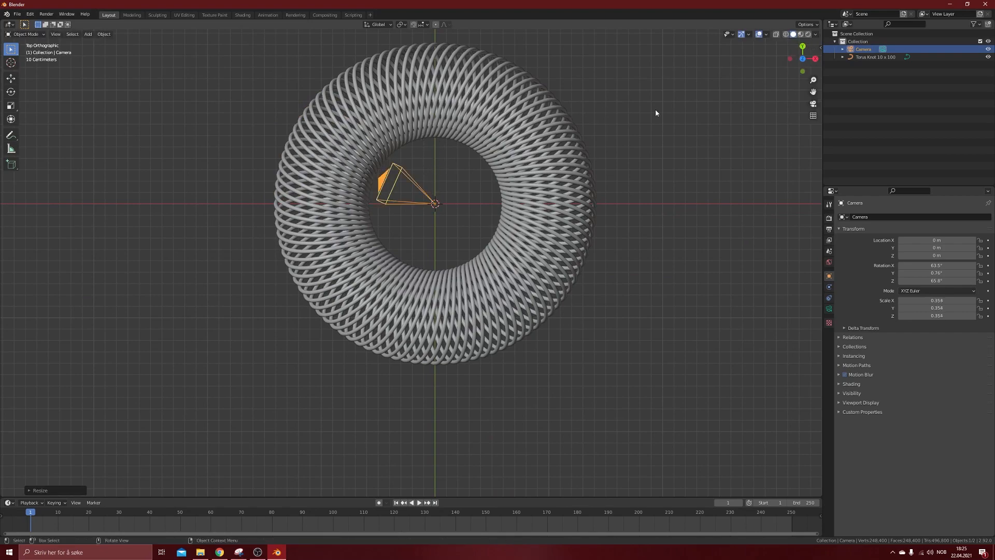
# Reset the camera's X, Y and Z rotation to 0°
pyautogui.press('n')
pyautogui.click(771, 95)
pyautogui.write('0')
pyautogui.press('Return')
pyautogui.click(771, 103)
pyautogui.write('0')
pyautogui.press('Return')
pyautogui.click(770, 110)
pyautogui.write('0')
pyautogui.press('Return')
# Set the camera's X rotation to 90° and check its orientation inside the torus knot
pyautogui.click(768, 94)
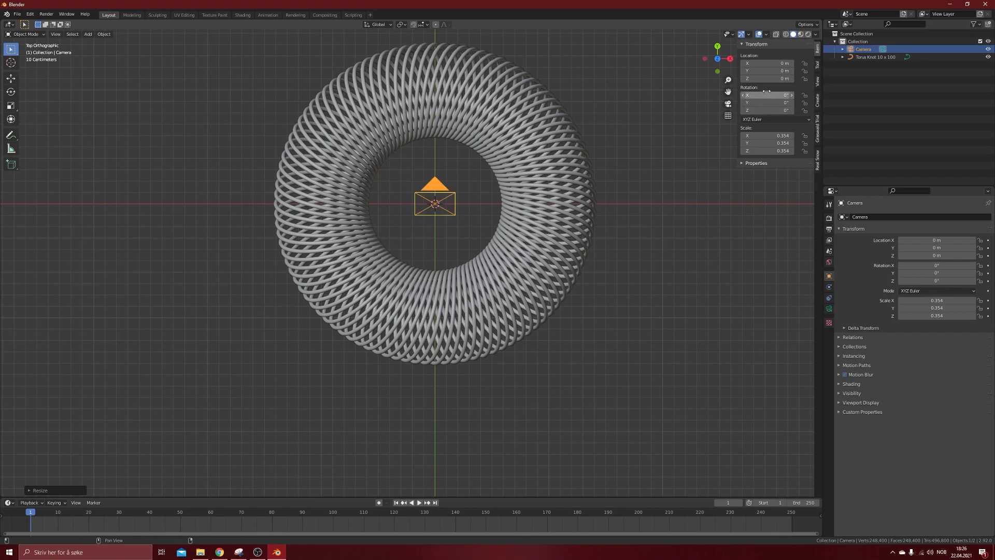
pyautogui.write('90')
pyautogui.press('Return')
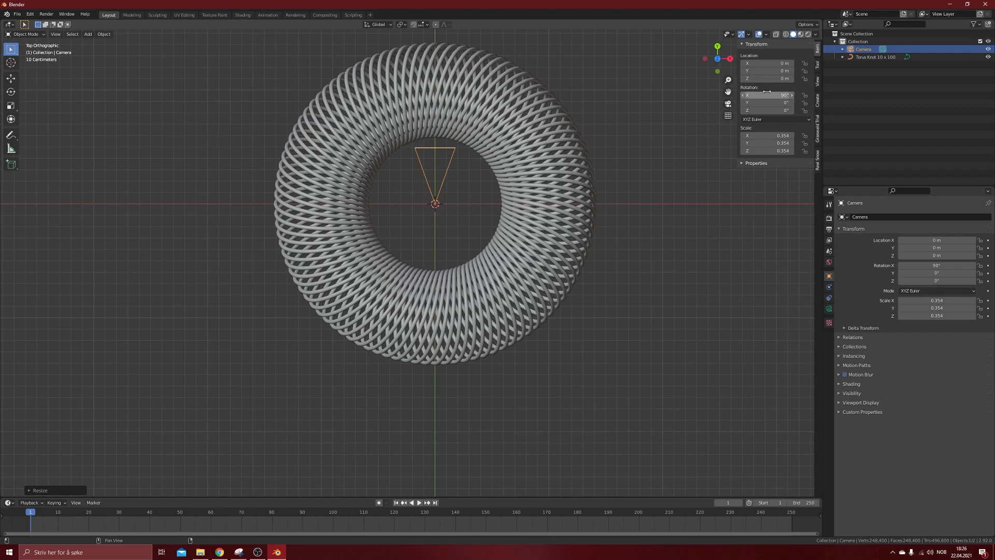
pyautogui.click(674, 229)
pyautogui.moveTo(439, 237)
pyautogui.mouseDown(button='middle')
pyautogui.moveTo(444, 204)
pyautogui.moveTo(440, 225)
pyautogui.mouseUp(button='middle')
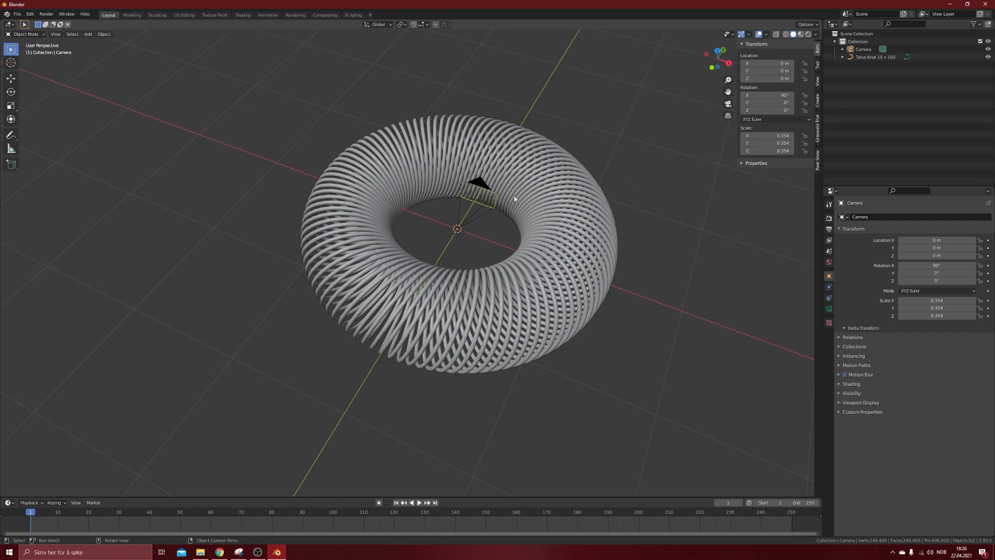
pyautogui.moveTo(532, 198); pyautogui.dragTo(604, 164, button='middle')
# From the top view, add a curve circle at the centre of the torus knot and return to Object Mode
pyautogui.click(718, 58)
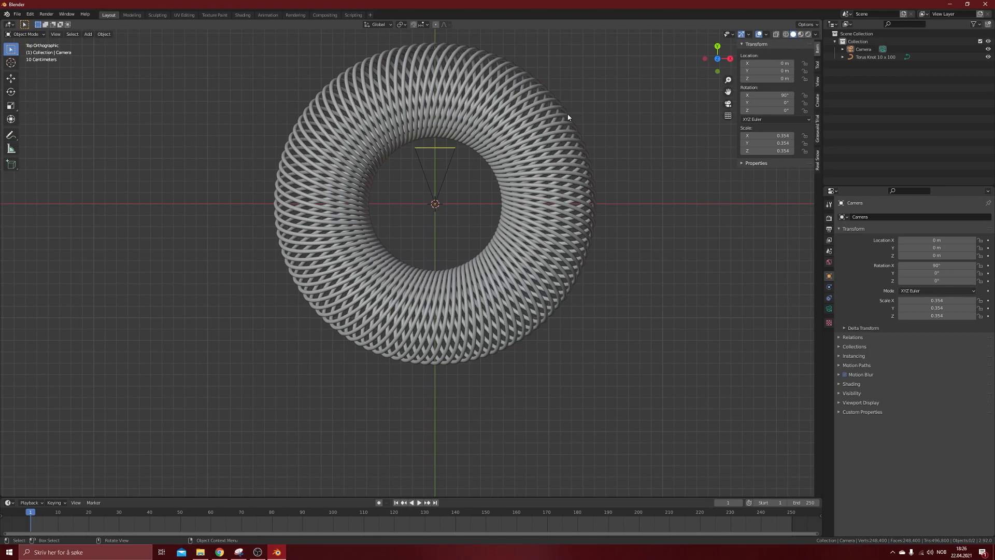
pyautogui.hotkey('shift', 'a')
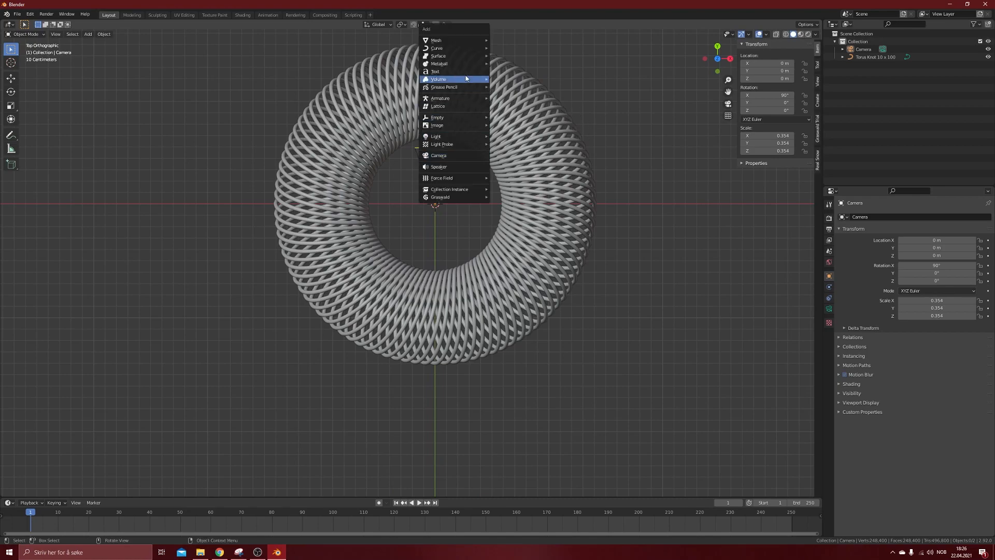
pyautogui.moveTo(464, 53)
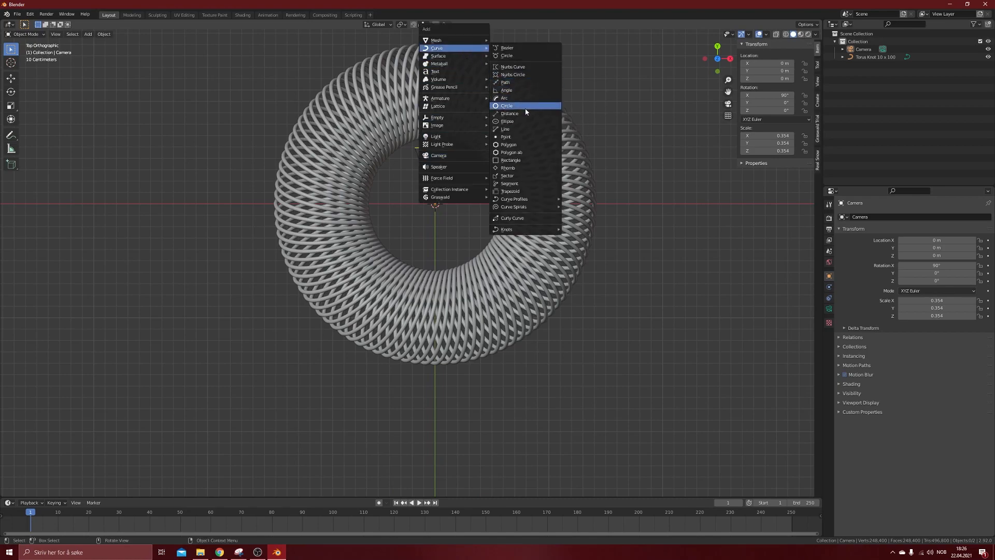
pyautogui.click(505, 105)
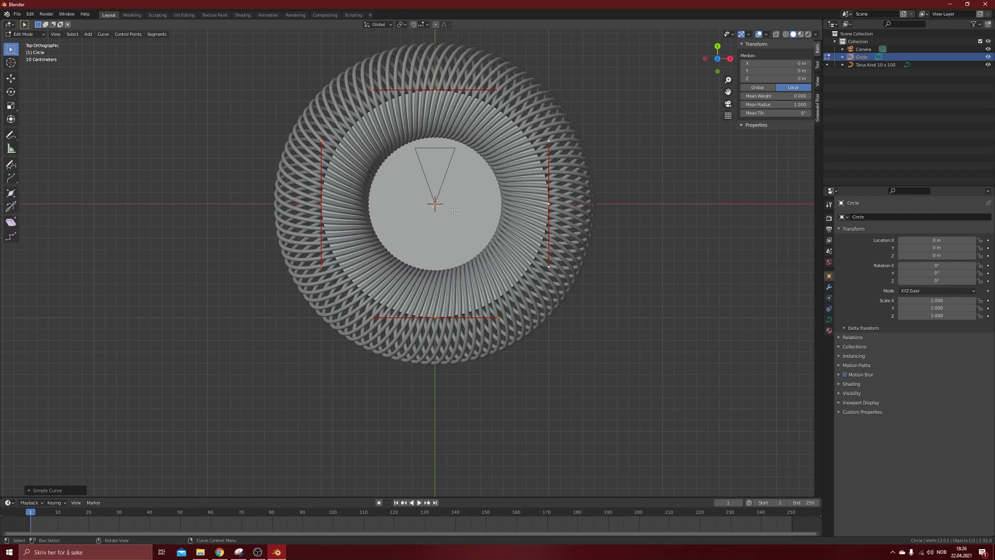
pyautogui.click(710, 211)
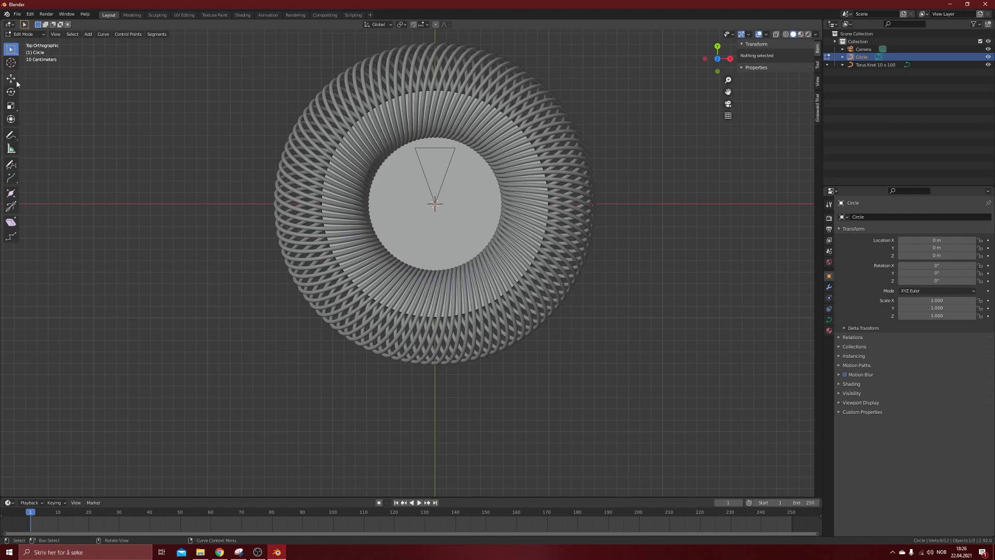
pyautogui.press('Tab')
pyautogui.click(662, 264)
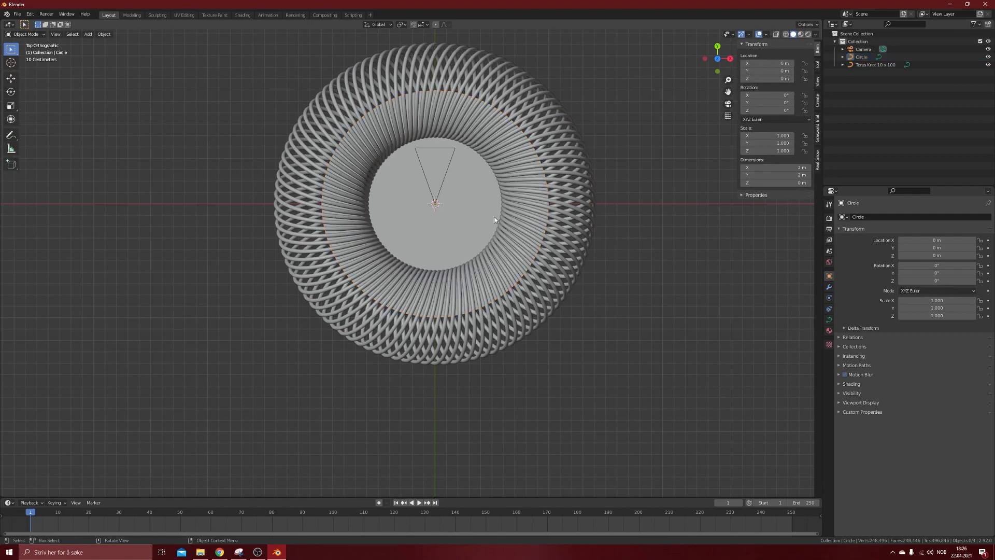
# Give the camera a Follow Path constraint with the circle as its target
pyautogui.click(863, 49)
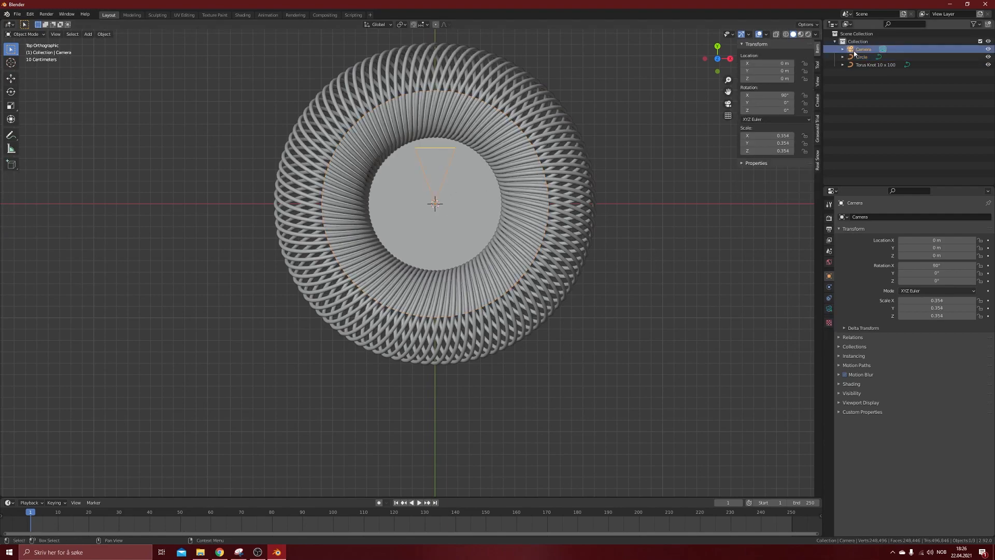
pyautogui.click(829, 298)
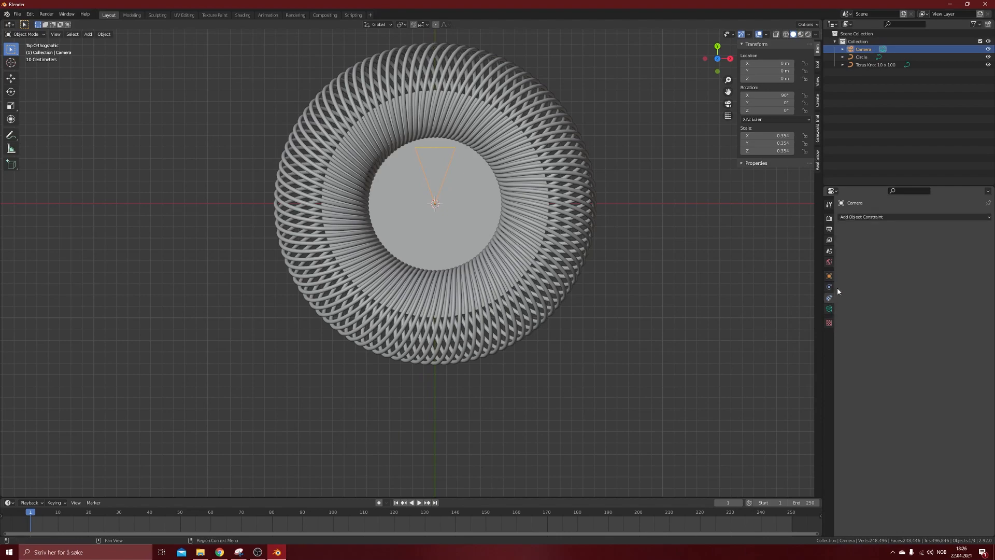
pyautogui.click(867, 217)
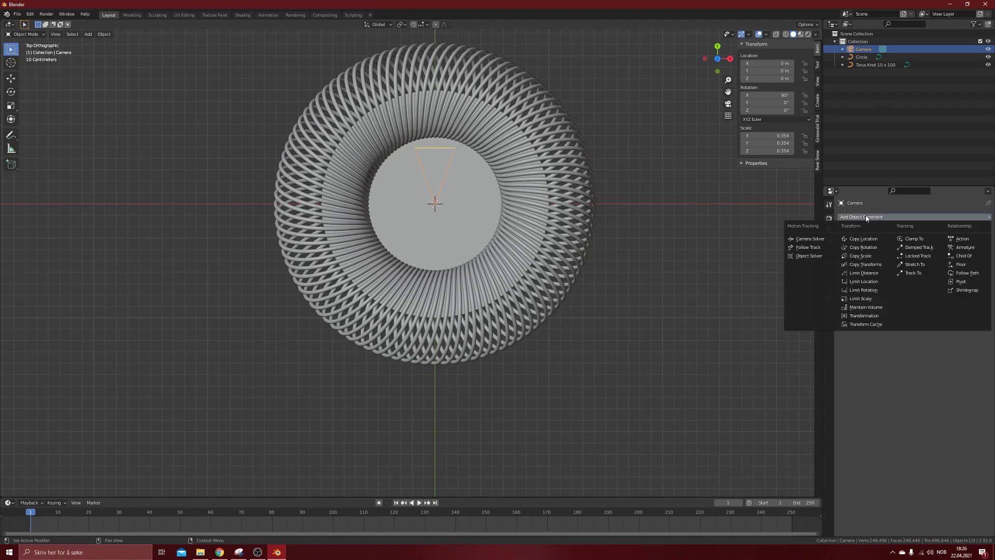
pyautogui.click(967, 273)
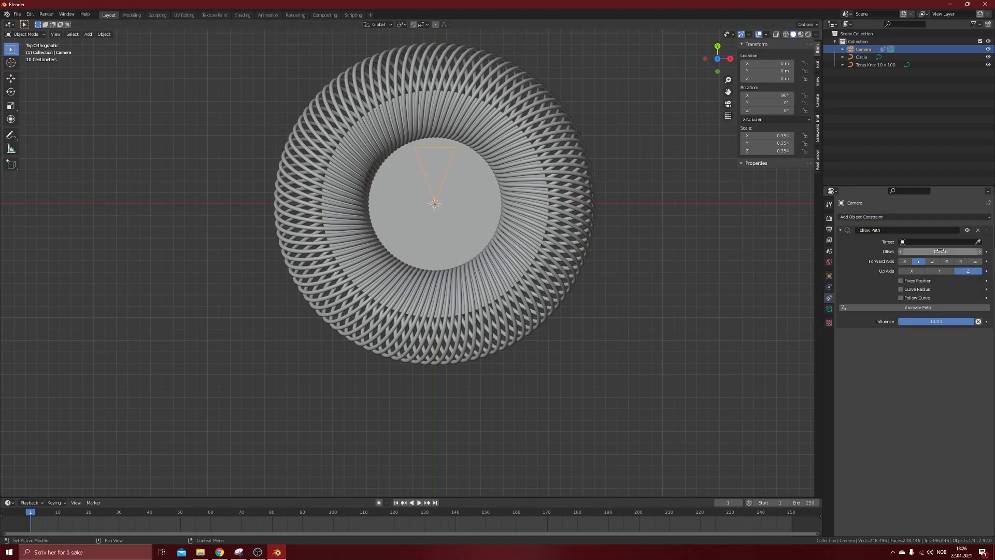
pyautogui.click(928, 241)
pyautogui.click(923, 253)
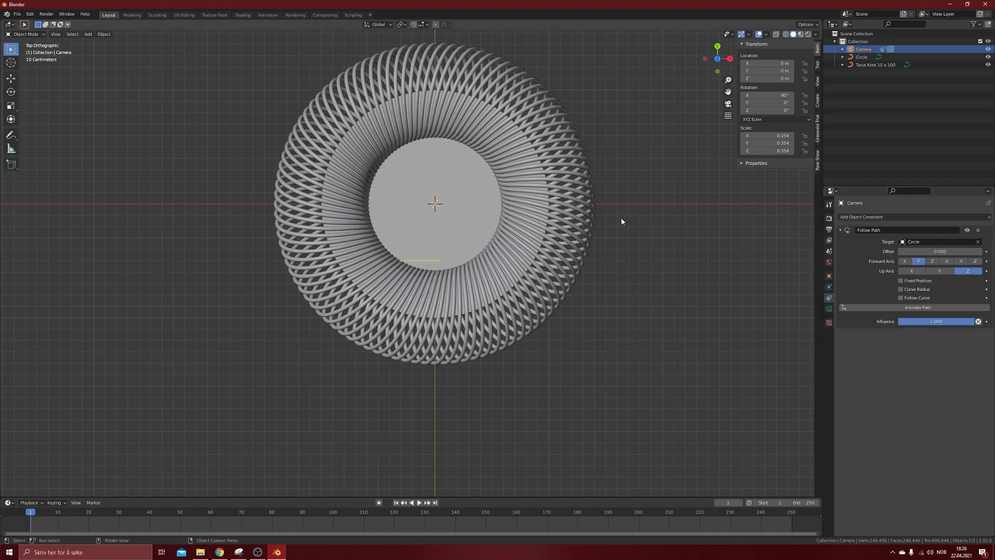
# Try shifting the camera along the circle with the Follow Path offset, and reset the offset to 0
pyautogui.moveTo(933, 251); pyautogui.dragTo(964, 251)
pyautogui.click(931, 251)
pyautogui.write('0')
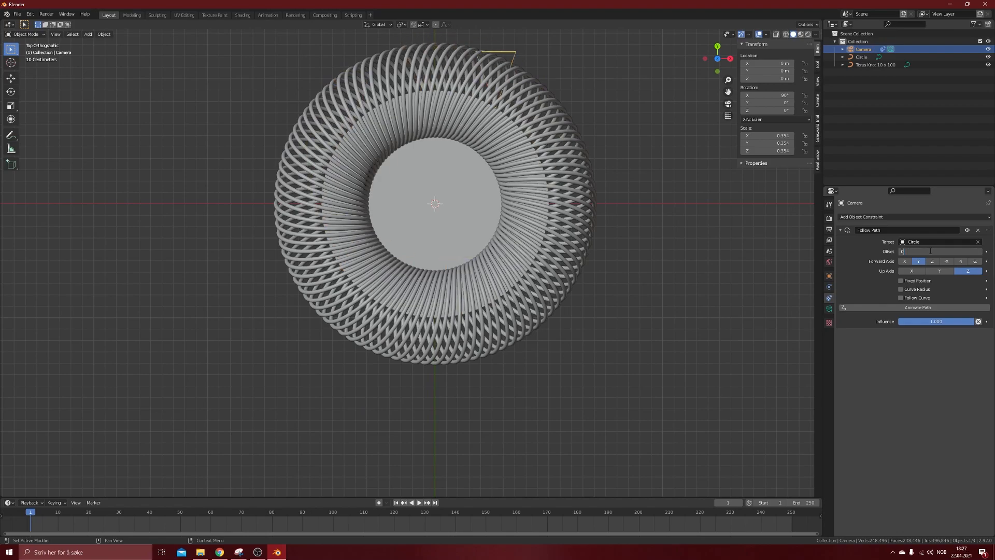
pyautogui.press('Return')
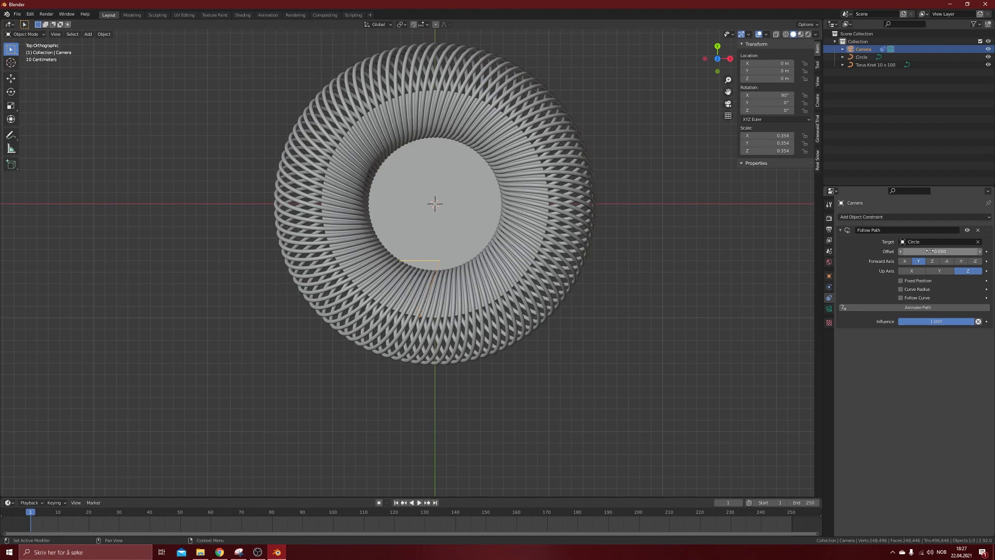
# Enable Fixed Position in the camera's Follow Path constraint, keeping Y as the forward axis
pyautogui.click(932, 261)
pyautogui.click(918, 261)
pyautogui.click(900, 280)
pyautogui.scroll(7, 428, 316)
pyautogui.scroll(-2, 427, 336)
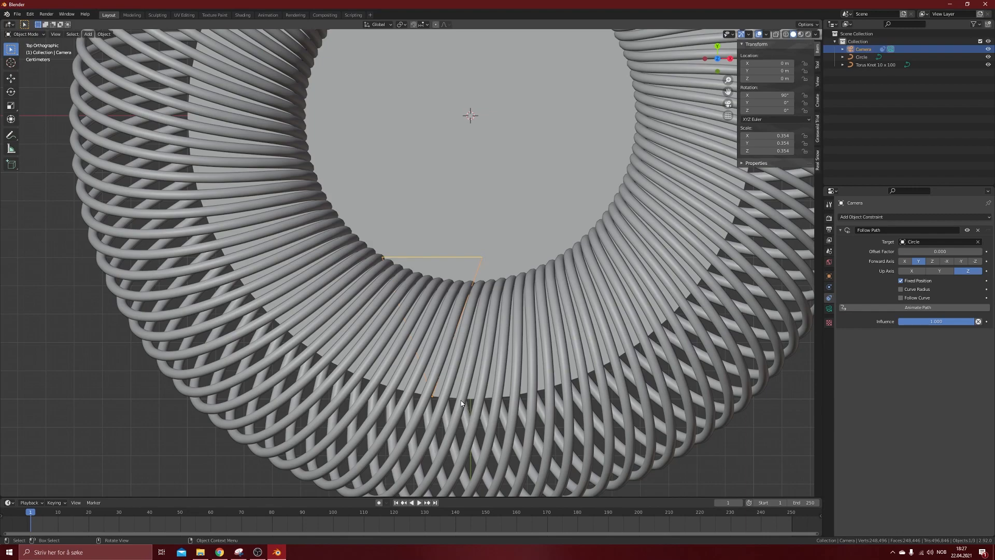
# Try the different forward axes for the Follow Path constraint, and set the forward axis to X and the up axis to Y
pyautogui.click(936, 262)
pyautogui.click(949, 262)
pyautogui.click(963, 262)
pyautogui.click(977, 262)
pyautogui.click(946, 262)
pyautogui.click(940, 271)
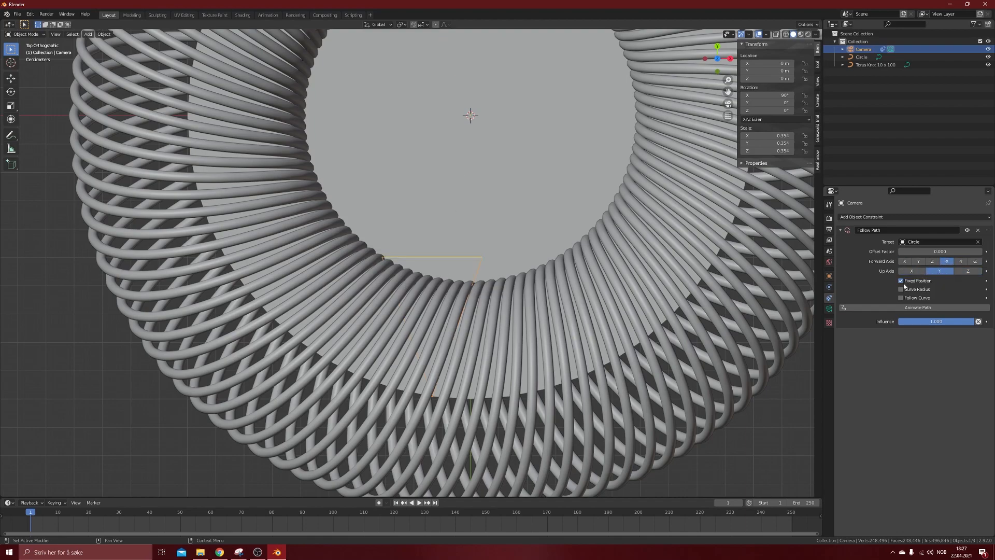
pyautogui.click(918, 261)
pyautogui.click(904, 261)
# Look through the camera and turn its Z rotation to about 46.3° so it faces along the inside of the tunnel
pyautogui.moveTo(351, 290)
pyautogui.mouseDown(button='middle')
pyautogui.moveTo(309, 283)
pyautogui.moveTo(331, 227)
pyautogui.moveTo(328, 263)
pyautogui.moveTo(348, 297)
pyautogui.moveTo(357, 288)
pyautogui.mouseUp(button='middle')
pyautogui.scroll(-5, 310, 283)
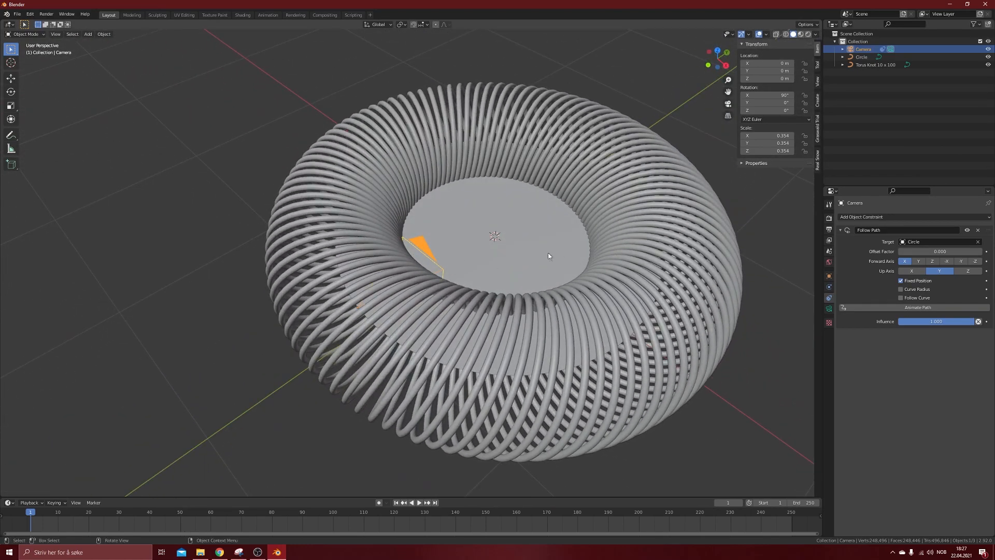
pyautogui.click(728, 103)
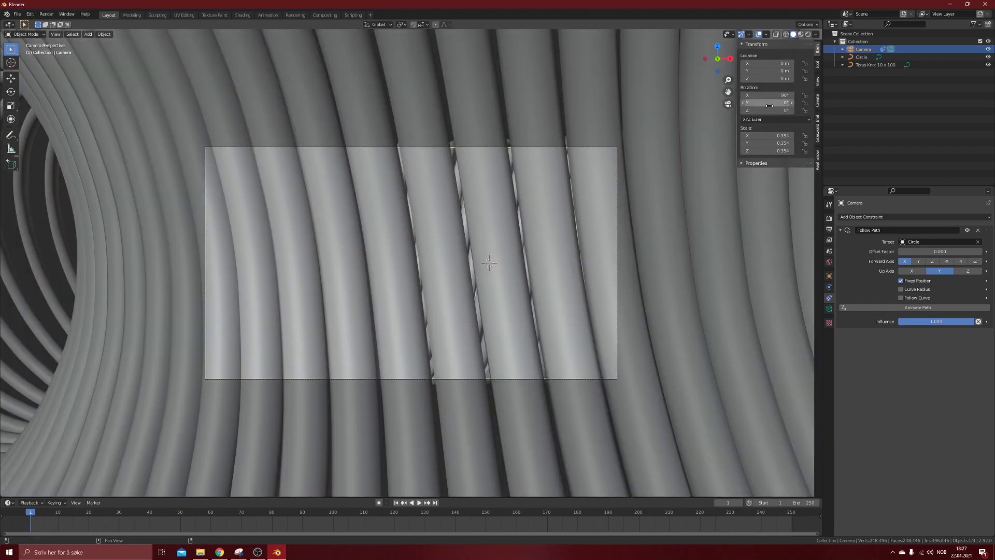
pyautogui.moveTo(767, 110); pyautogui.dragTo(799, 111)
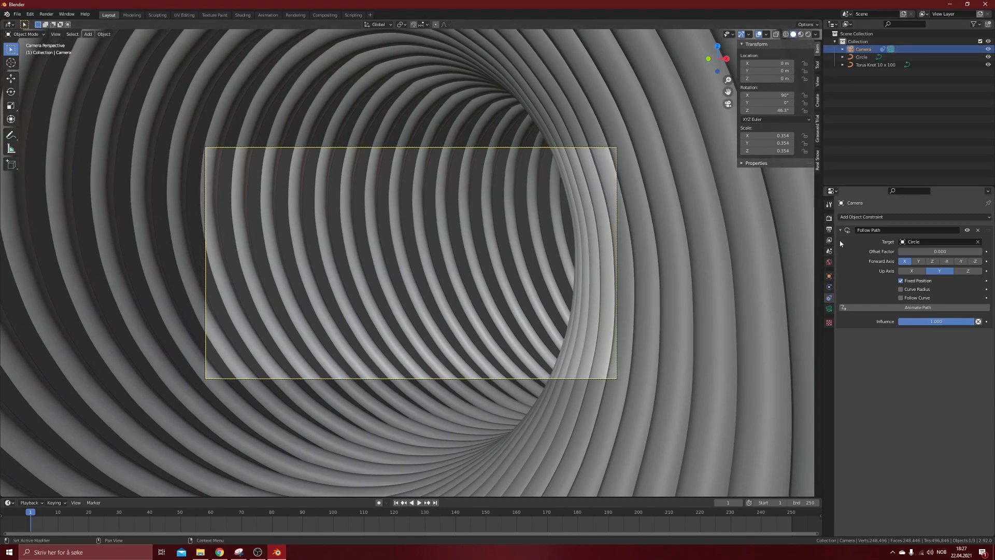
# Set the camera's focal length to 20 mm
pyautogui.click(829, 309)
pyautogui.moveTo(941, 253)
pyautogui.mouseDown()
pyautogui.moveTo(907, 253)
pyautogui.moveTo(944, 253)
pyautogui.mouseUp()
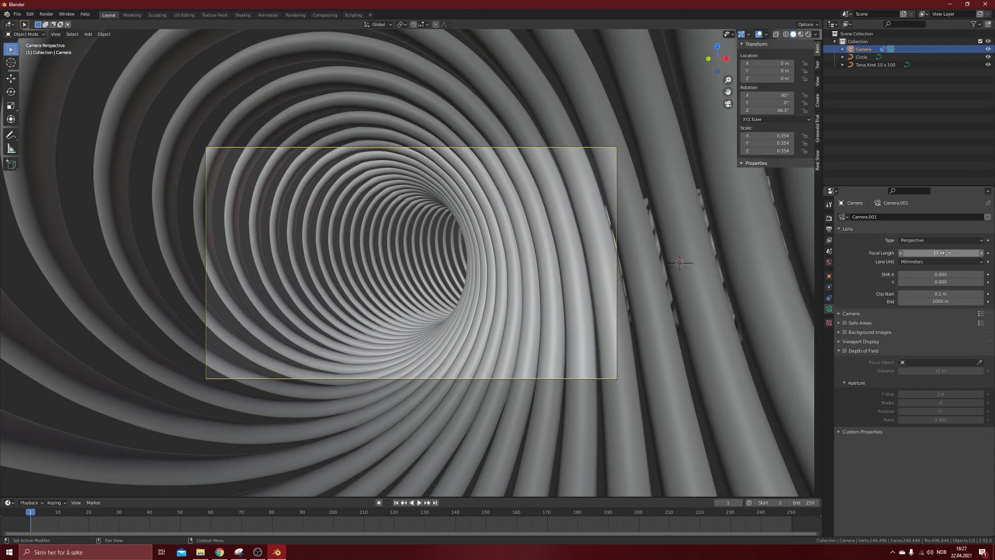
pyautogui.click(945, 253)
pyautogui.write('20')
pyautogui.press('Return')
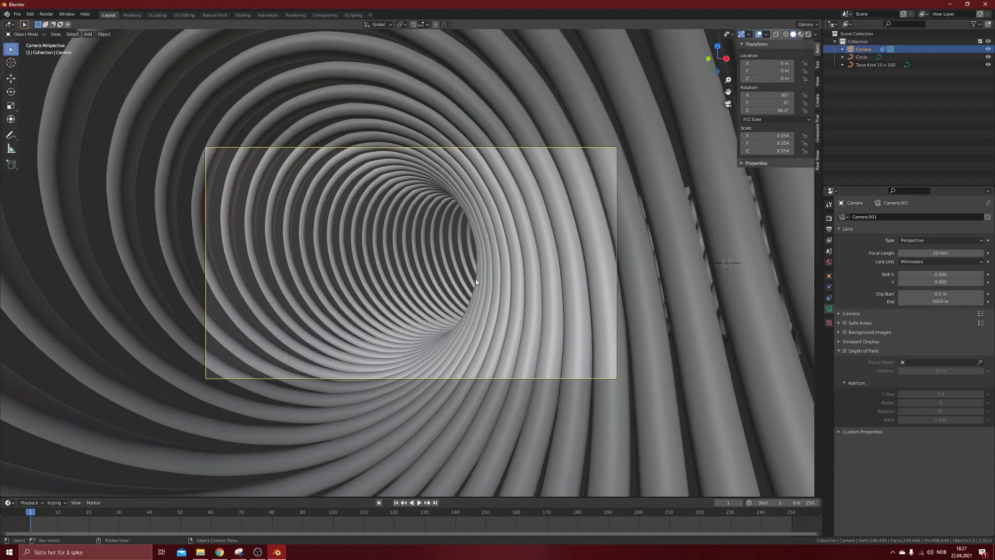
# Set the camera's Z rotation to 50°
pyautogui.moveTo(765, 112); pyautogui.dragTo(777, 112)
pyautogui.click(766, 111)
pyautogui.write('5')
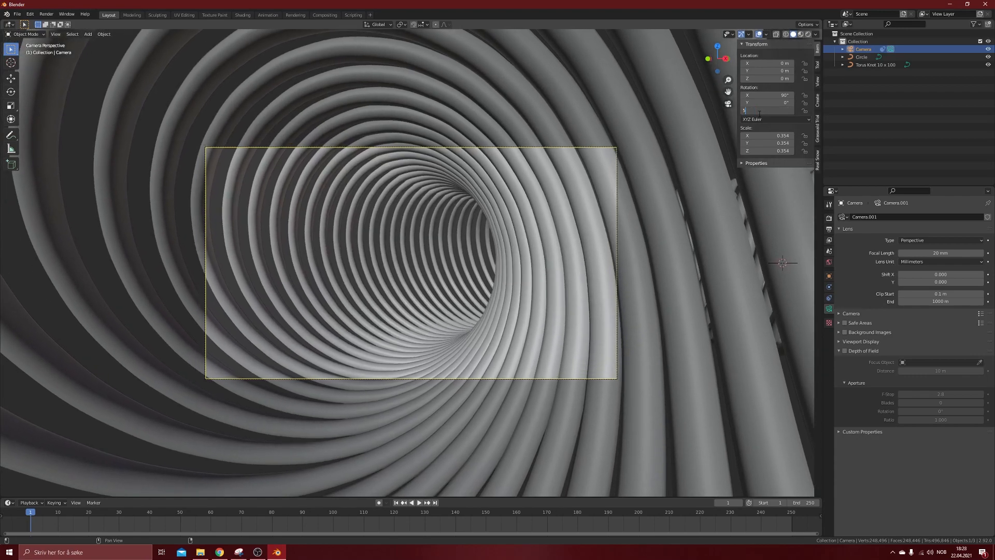
pyautogui.write('0')
pyautogui.press('Return')
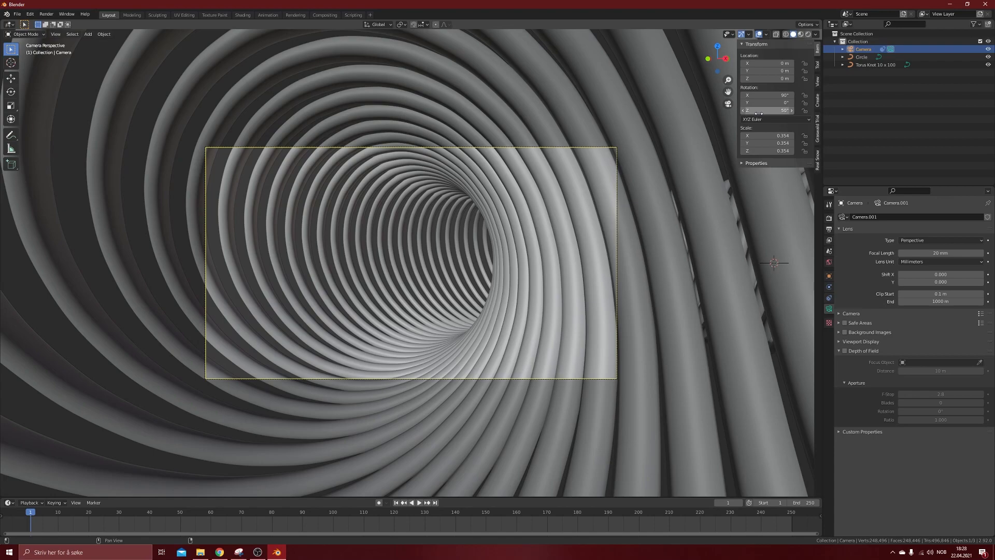
# Enlarge the timeline area and insert a rotation keyframe for the camera at frame 1
pyautogui.scroll(-5, 500, 259)
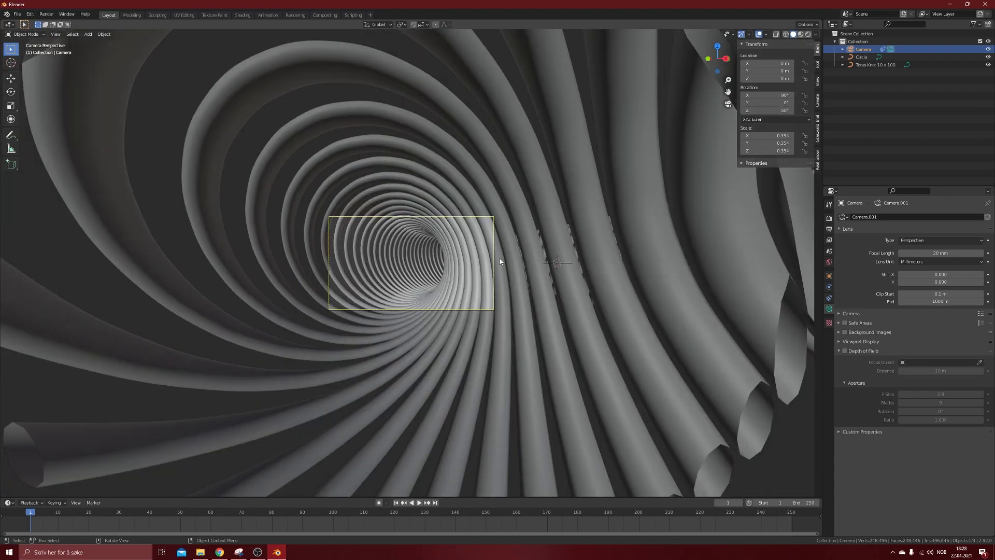
pyautogui.scroll(3, 468, 297)
pyautogui.moveTo(302, 485); pyautogui.dragTo(272, 359)
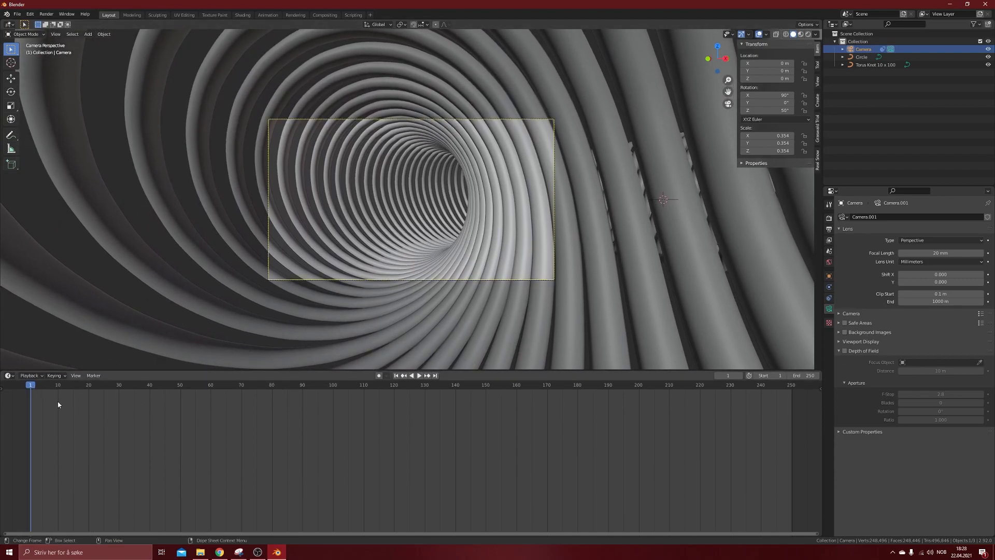
pyautogui.press('i')
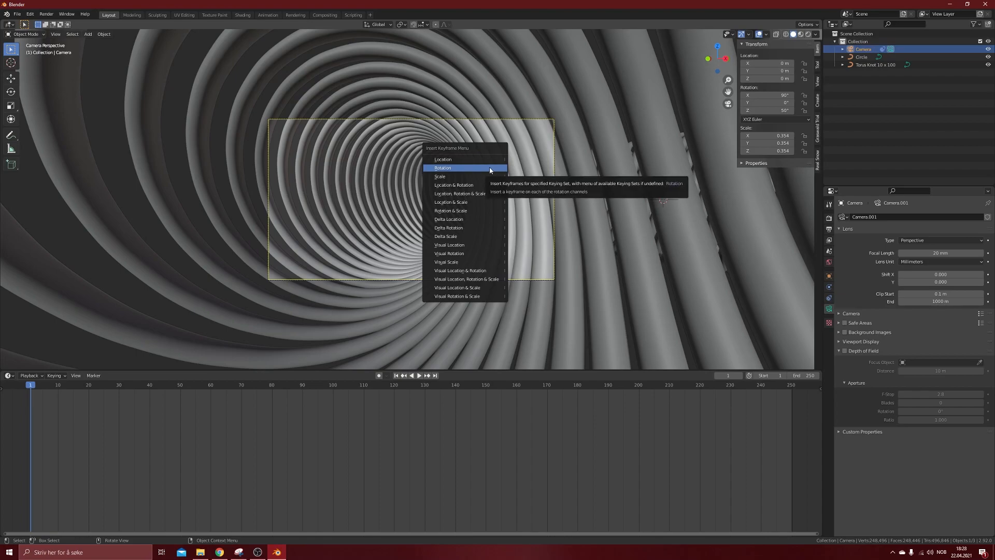
pyautogui.click(456, 169)
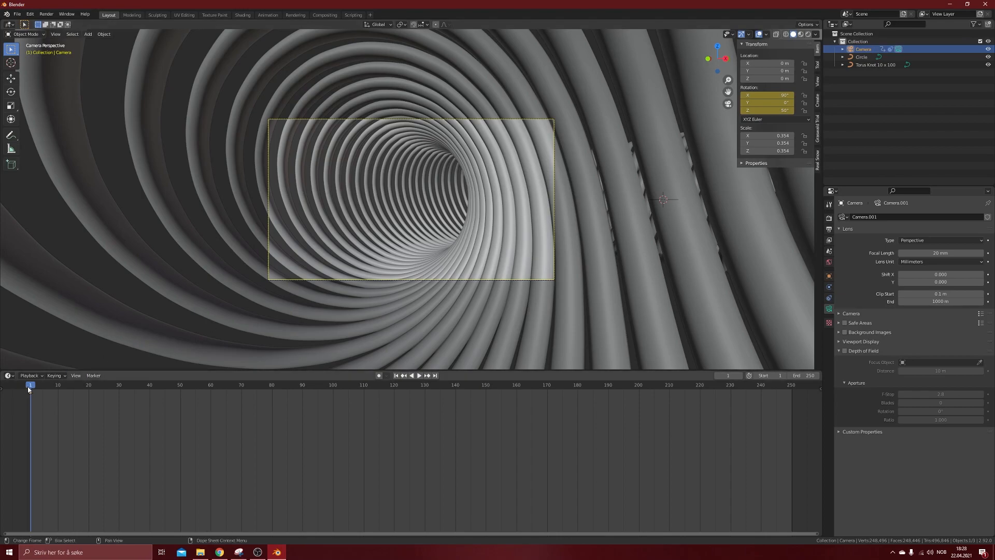
# Set the animation's end frame to 120
pyautogui.click(804, 376)
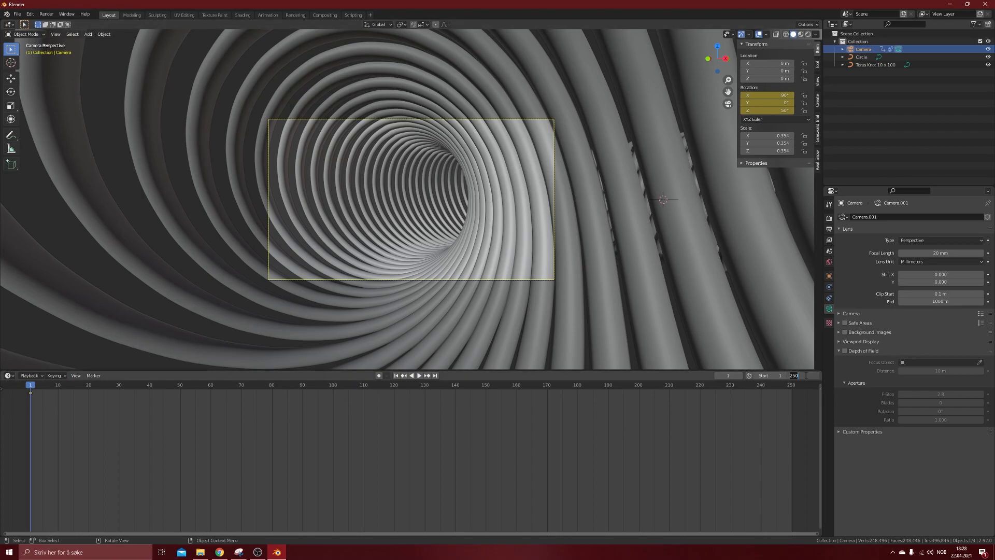
pyautogui.write('120')
pyautogui.press('Return')
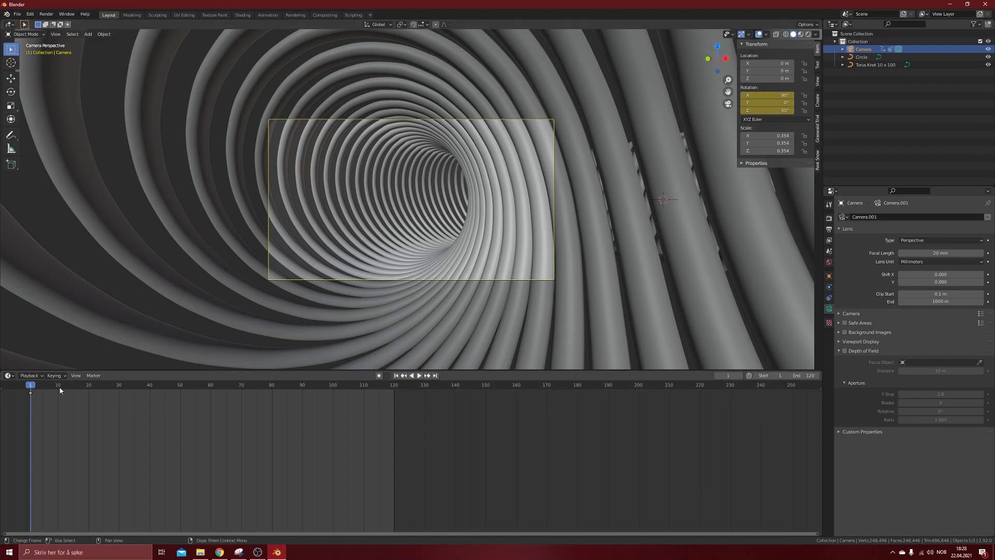
# At frame 121, keyframe the camera's rotation with Z set to 50-360 (-310°), and preview the animation
pyautogui.moveTo(29, 388); pyautogui.dragTo(399, 411)
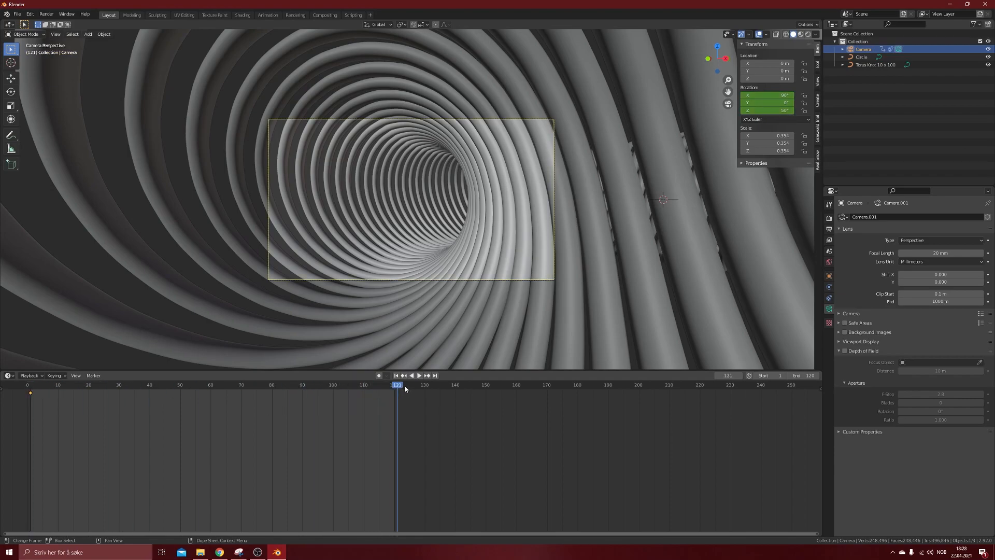
pyautogui.moveTo(760, 112)
pyautogui.mouseDown()
pyautogui.moveTo(769, 112)
pyautogui.moveTo(759, 112)
pyautogui.mouseUp()
pyautogui.click(764, 112)
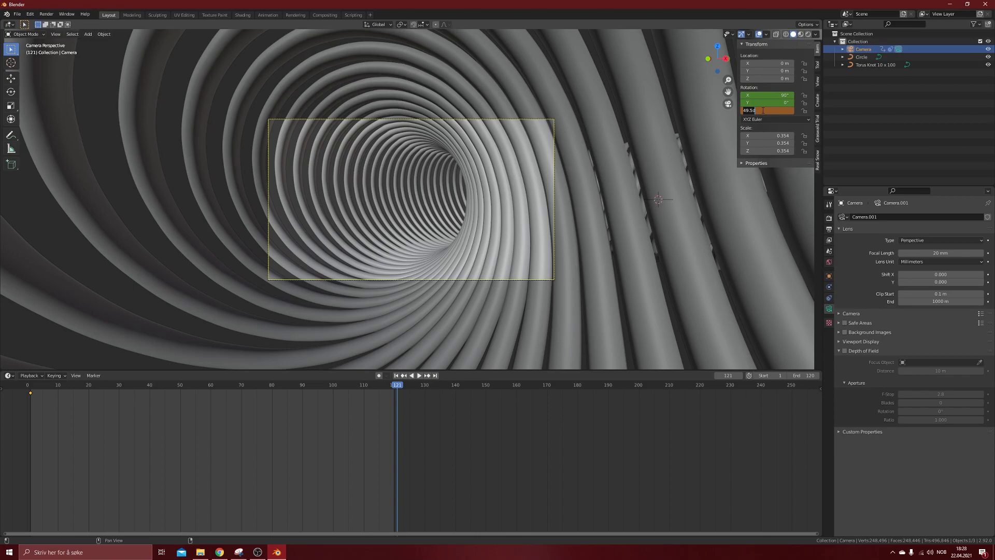
pyautogui.write('50-360')
pyautogui.press('Return')
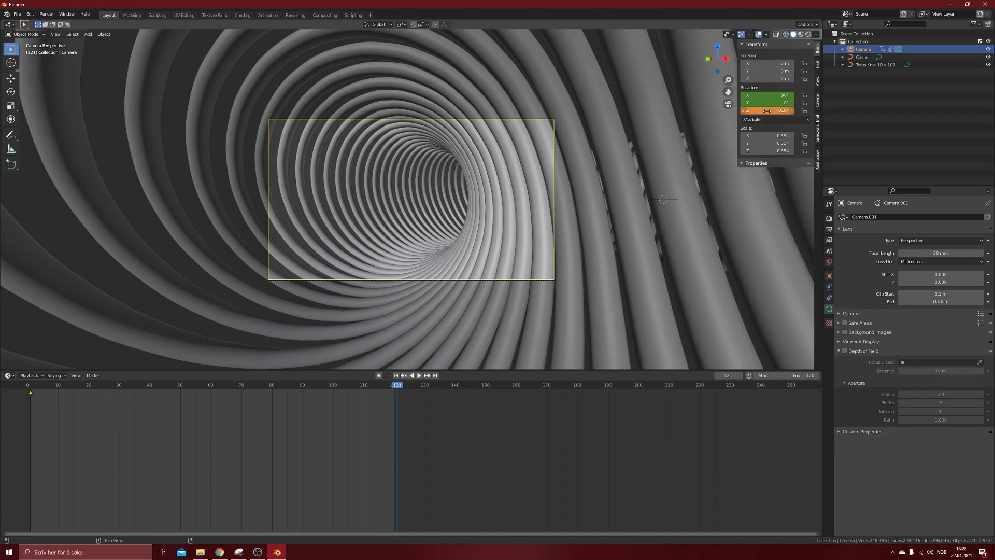
pyautogui.press('i')
pyautogui.press('space')
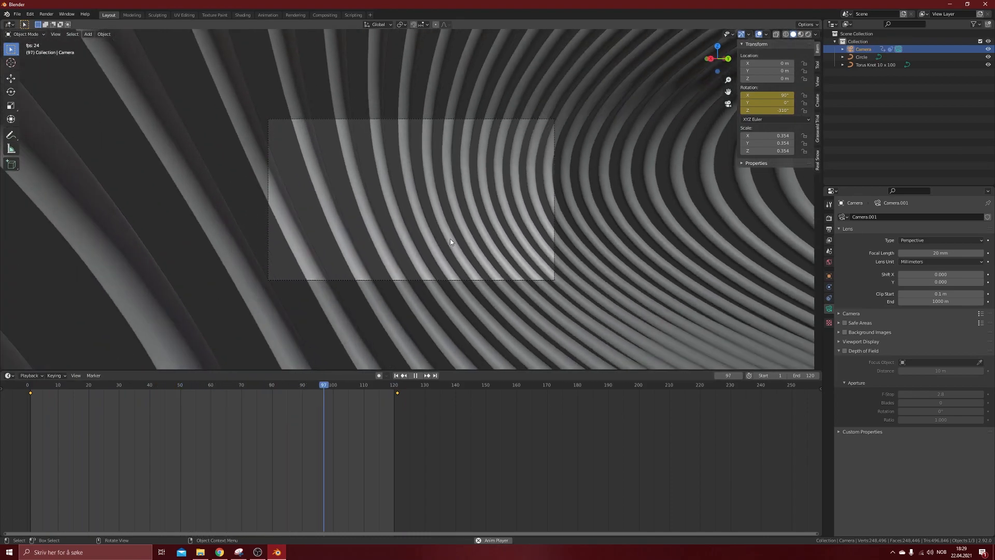
pyautogui.press('space')
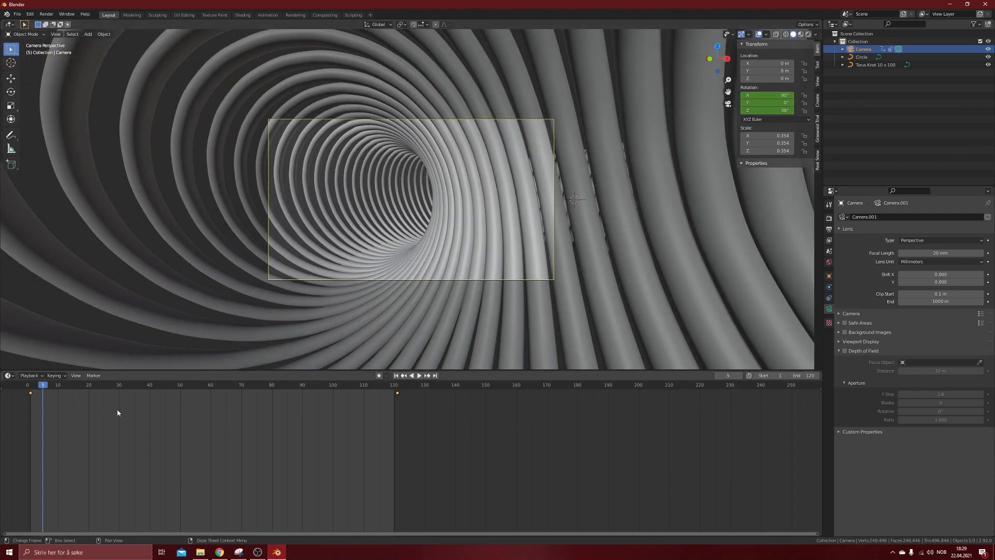
# Open the camera's constraint settings and play the animation from frame 1 in top view to check the camera's movement
pyautogui.click(829, 298)
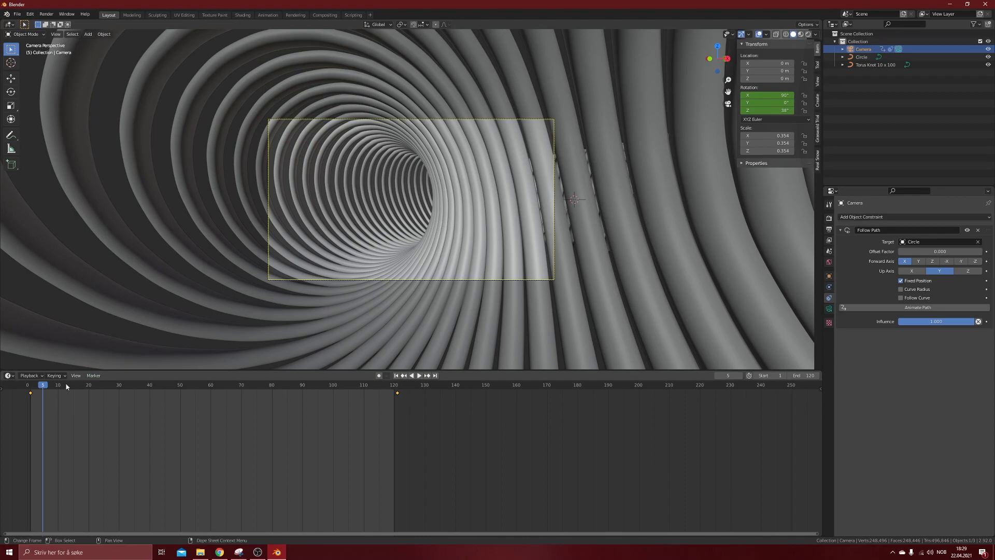
pyautogui.moveTo(42, 387); pyautogui.dragTo(30, 387)
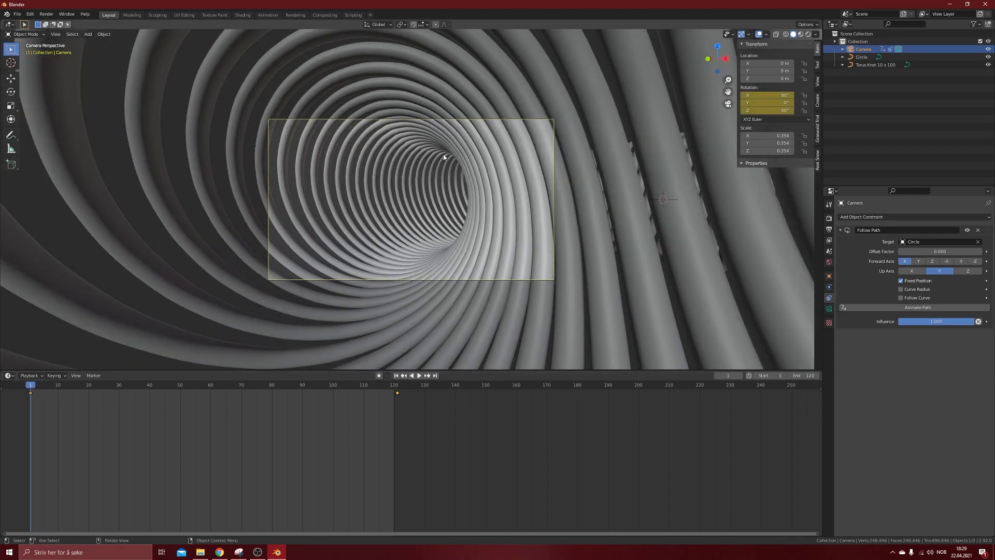
pyautogui.click(717, 47)
pyautogui.press('space')
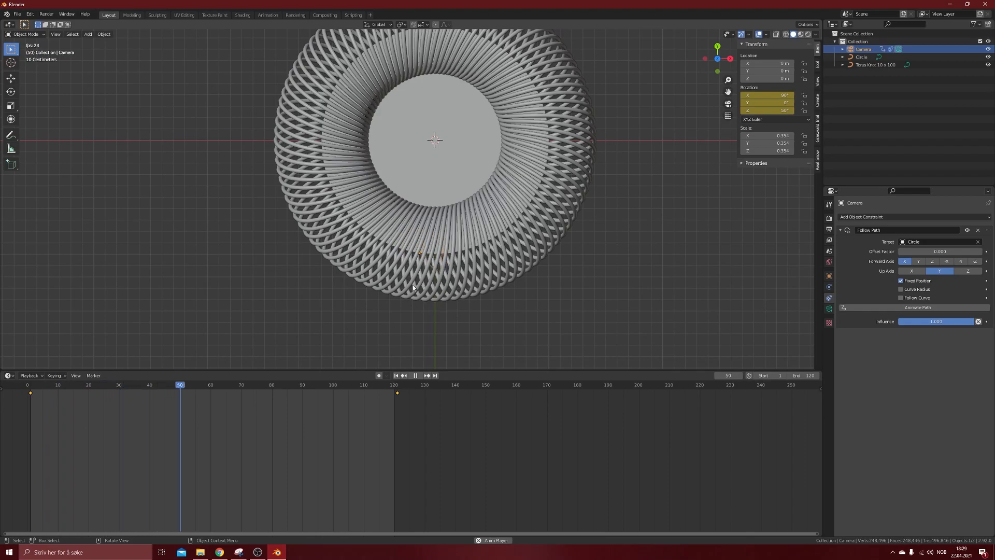
pyautogui.press('space')
# Return to frame 1 and keyframe the Follow Path offset factor at 0
pyautogui.click(281, 391)
pyautogui.moveTo(275, 392); pyautogui.dragTo(30, 392)
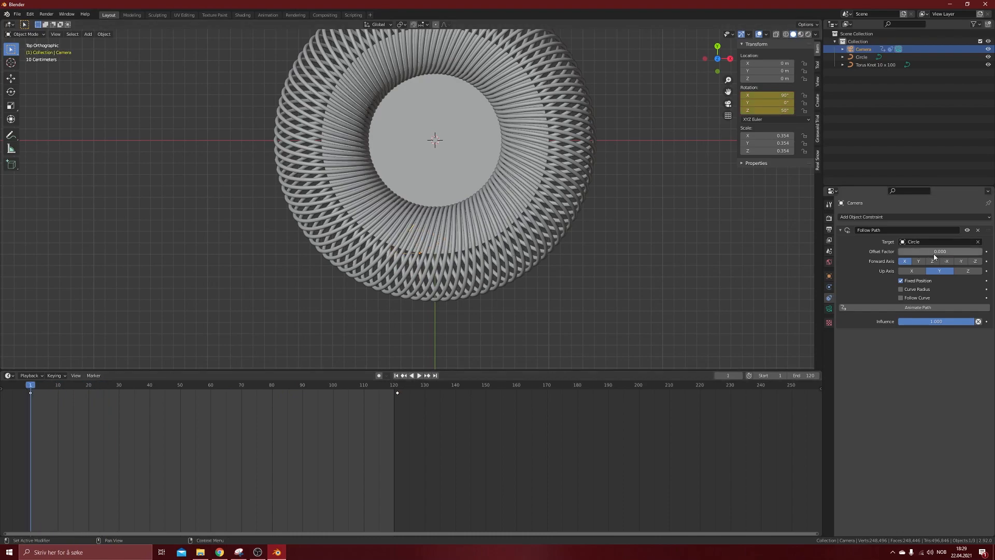
pyautogui.press('i')
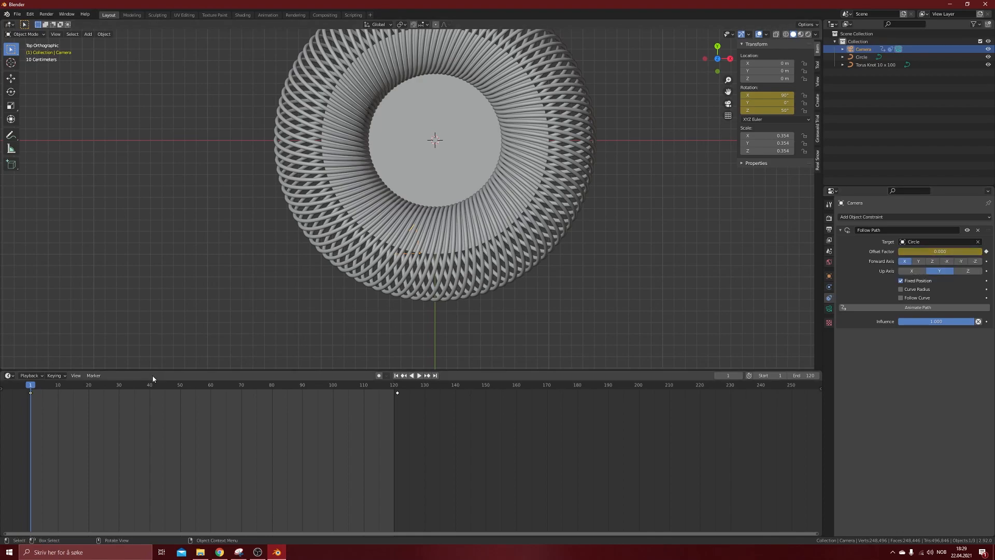
# At frame 121, set the Follow Path offset factor to 1 and keyframe it
pyautogui.moveTo(31, 389); pyautogui.dragTo(398, 388)
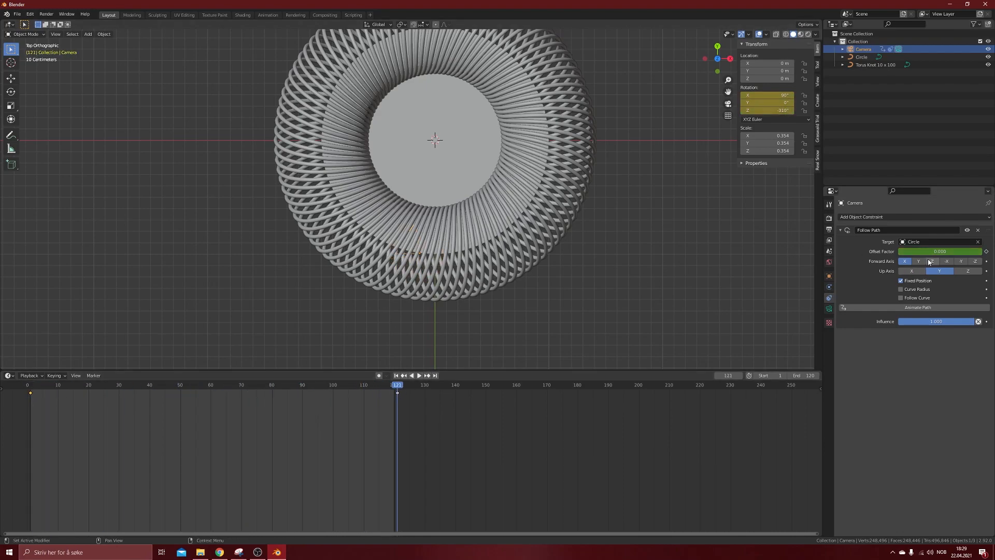
pyautogui.moveTo(903, 251); pyautogui.dragTo(983, 253)
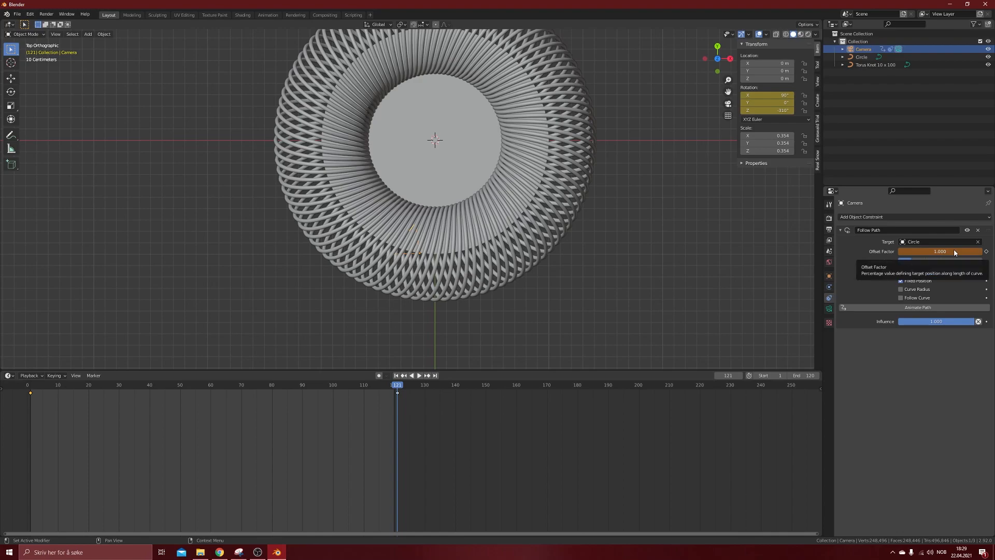
pyautogui.press('i')
# Play the animation from the start in the top view and through the camera to check the path motion
pyautogui.moveTo(395, 385); pyautogui.dragTo(27, 386)
pyautogui.press('space')
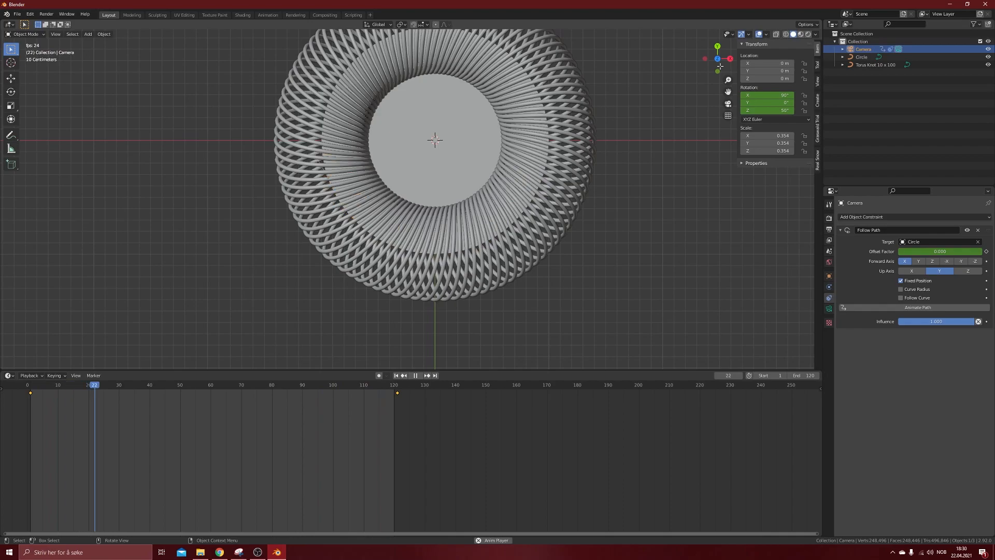
pyautogui.click(727, 104)
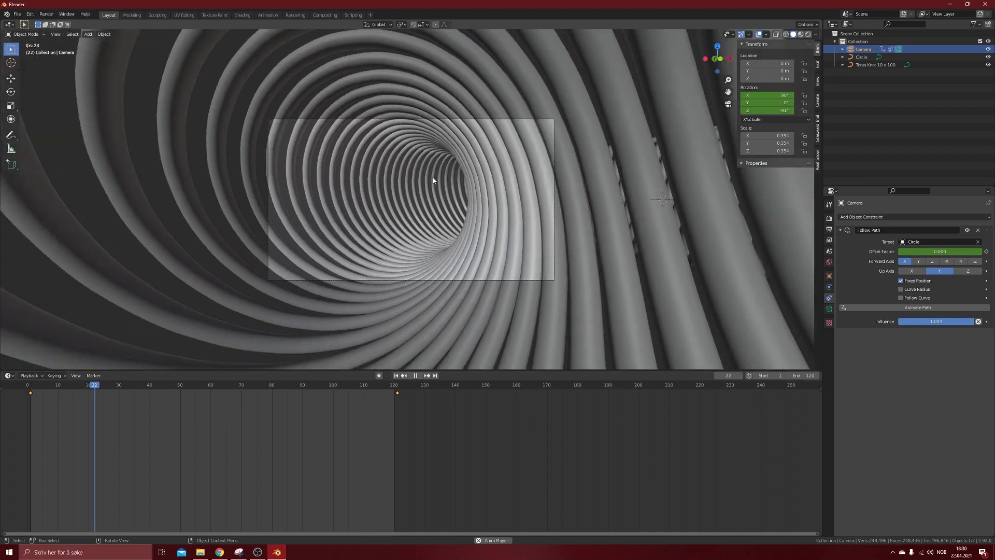
pyautogui.press('space')
# Rewind to frame 0, switch the viewport to rendered shading and preview the camera animation
pyautogui.moveTo(266, 384); pyautogui.dragTo(28, 384)
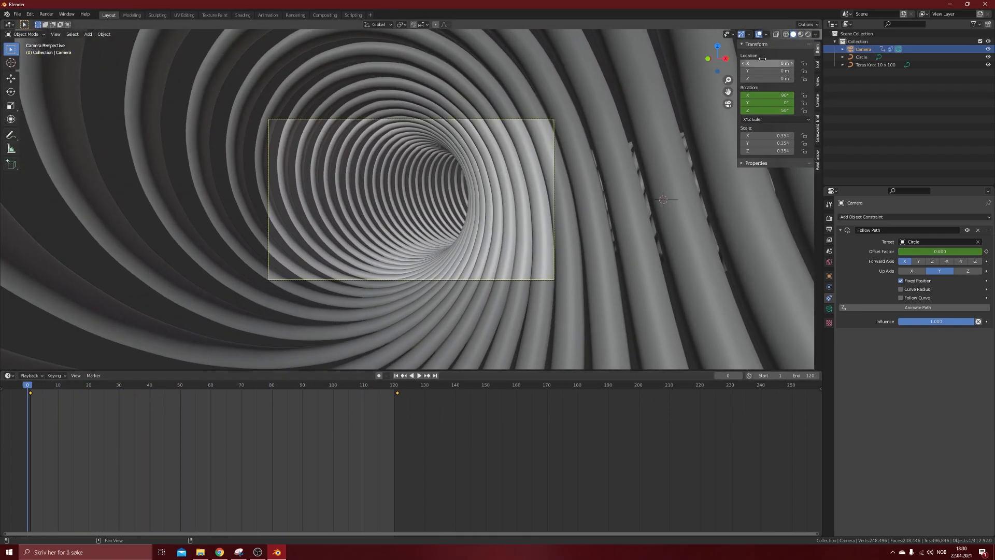
pyautogui.click(808, 34)
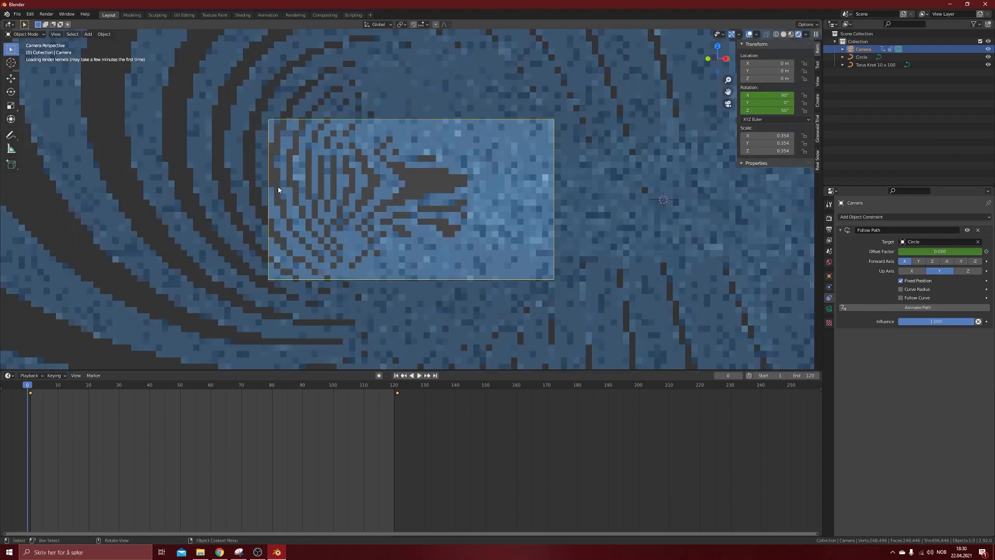
pyautogui.press('space')
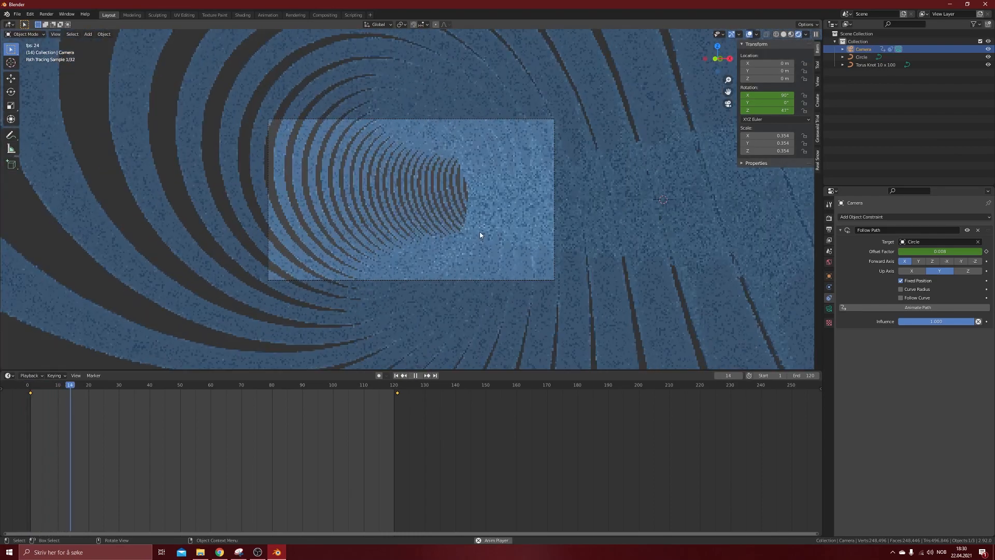
pyautogui.press('space')
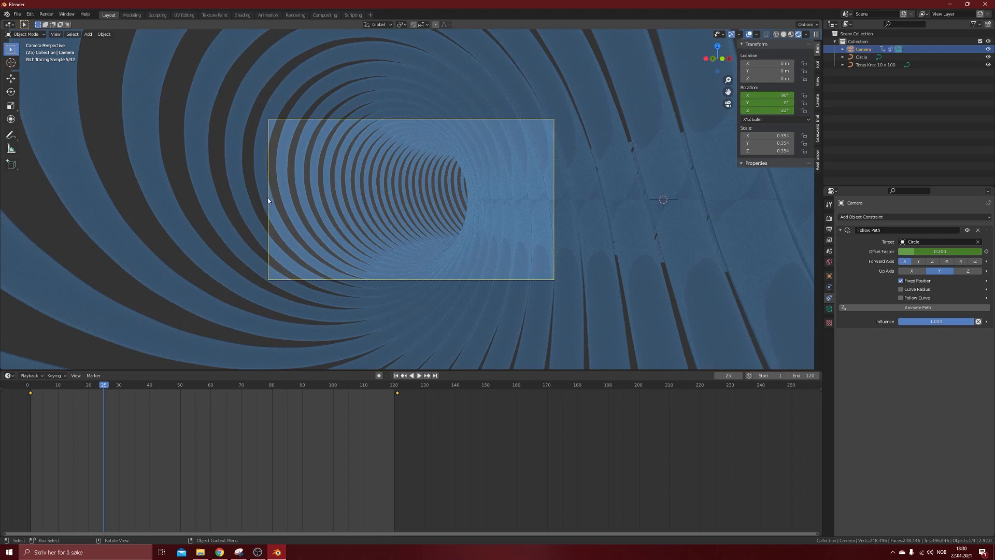
# Select the torus knot and add a Solidify modifier to it
pyautogui.scroll(3, 456, 156)
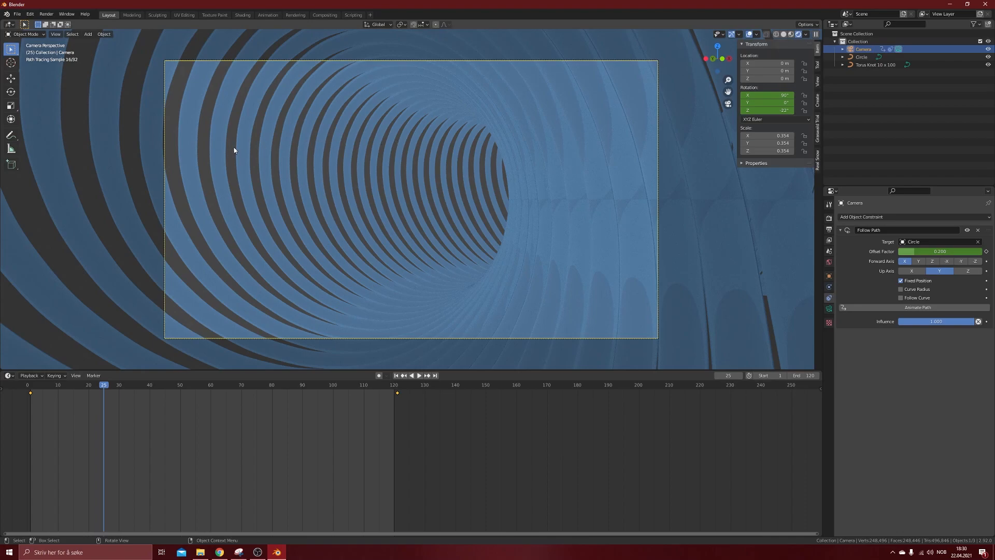
pyautogui.click(249, 169)
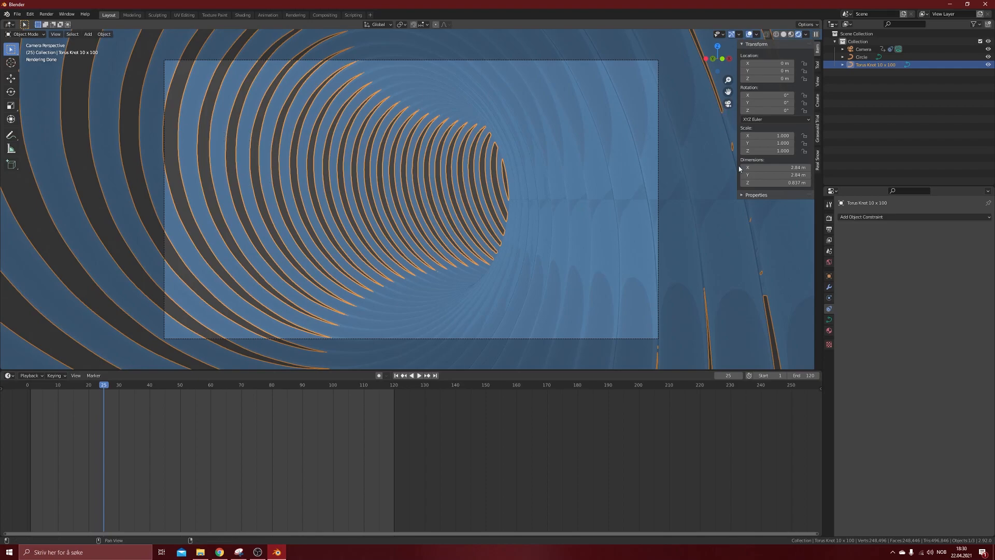
pyautogui.click(829, 287)
pyautogui.click(890, 218)
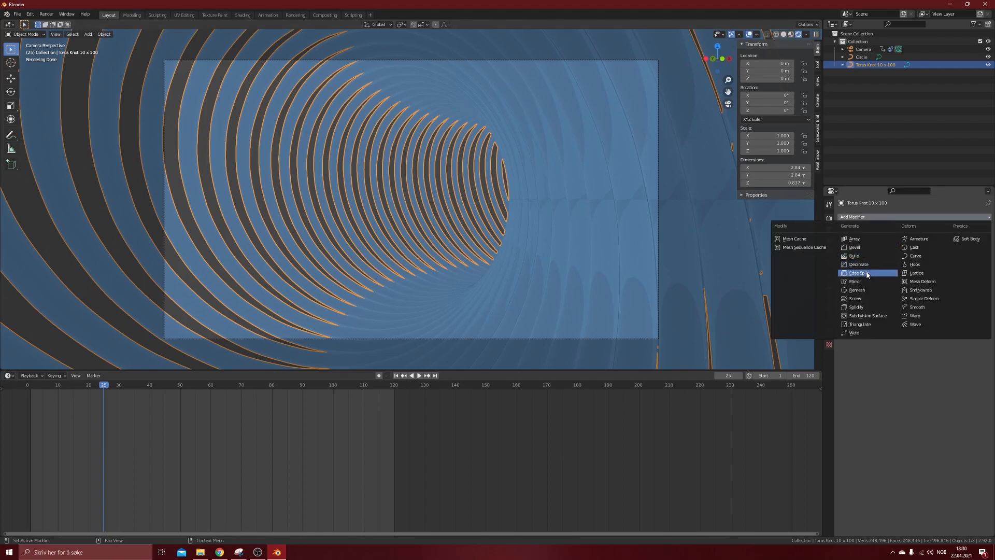
pyautogui.press('Return')
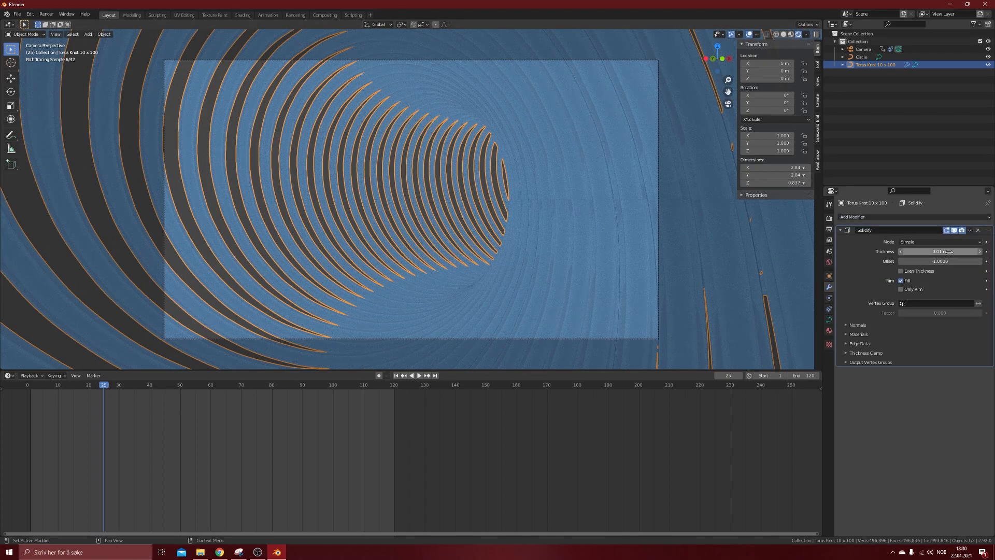
# Set the Solidify modifier's thickness to 0.06 m to close the gaps between the torus knot's coils
pyautogui.click(980, 251)
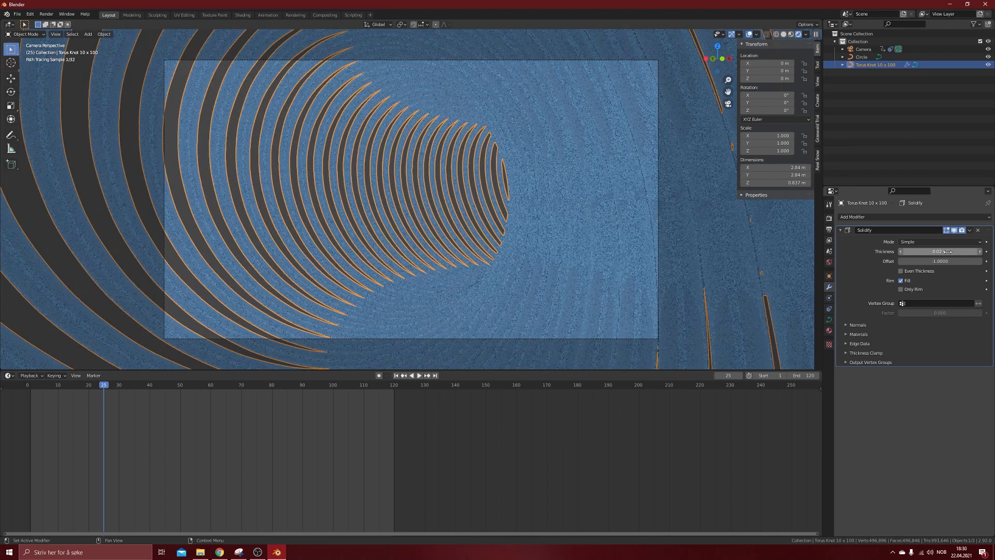
pyautogui.click(980, 252)
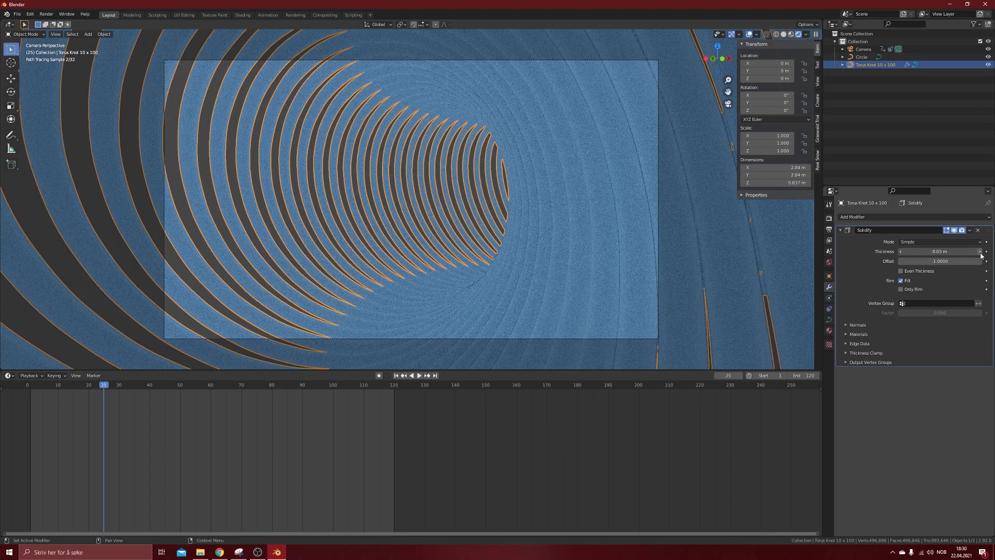
pyautogui.click(980, 252)
pyautogui.click(980, 252)
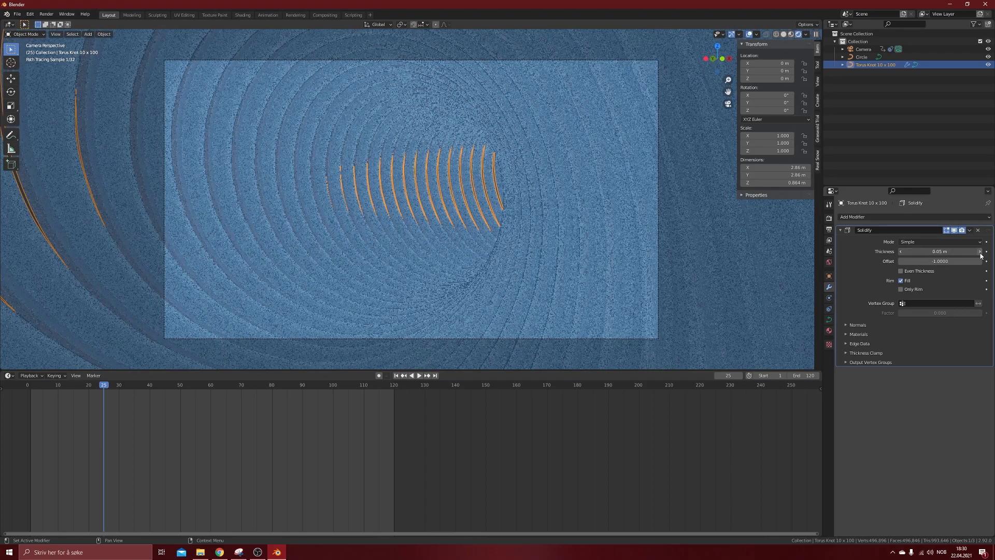
pyautogui.click(980, 252)
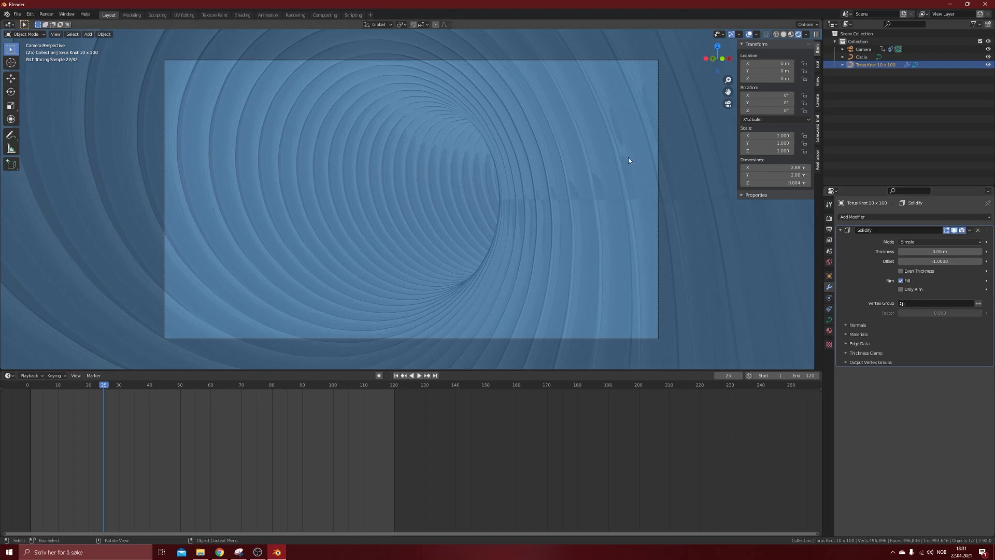
# Apply smooth shading to the torus knot
pyautogui.scroll(2, 628, 158)
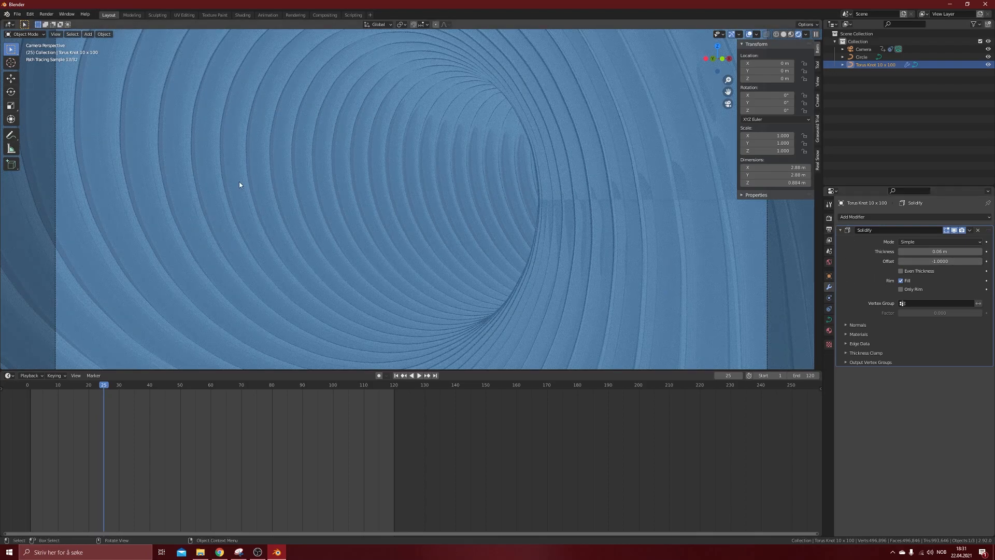
pyautogui.rightClick(633, 227)
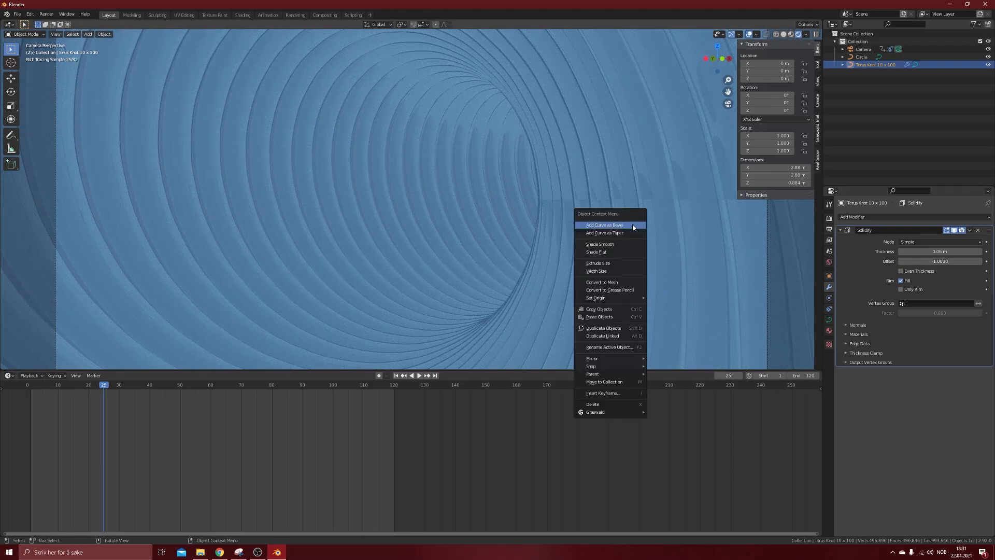
pyautogui.click(599, 244)
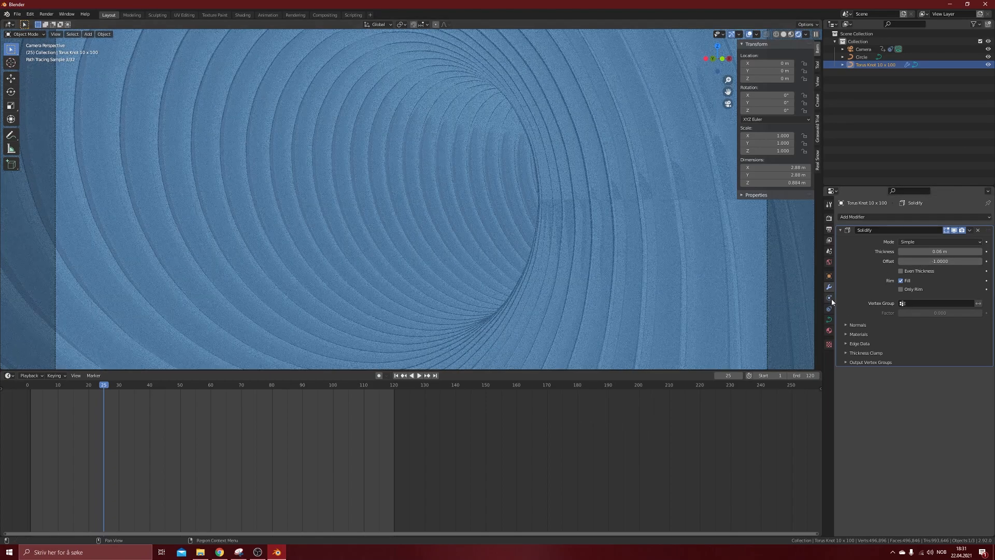
# Add a Subdivision Surface modifier to the torus knot and raise its render level
pyautogui.click(887, 216)
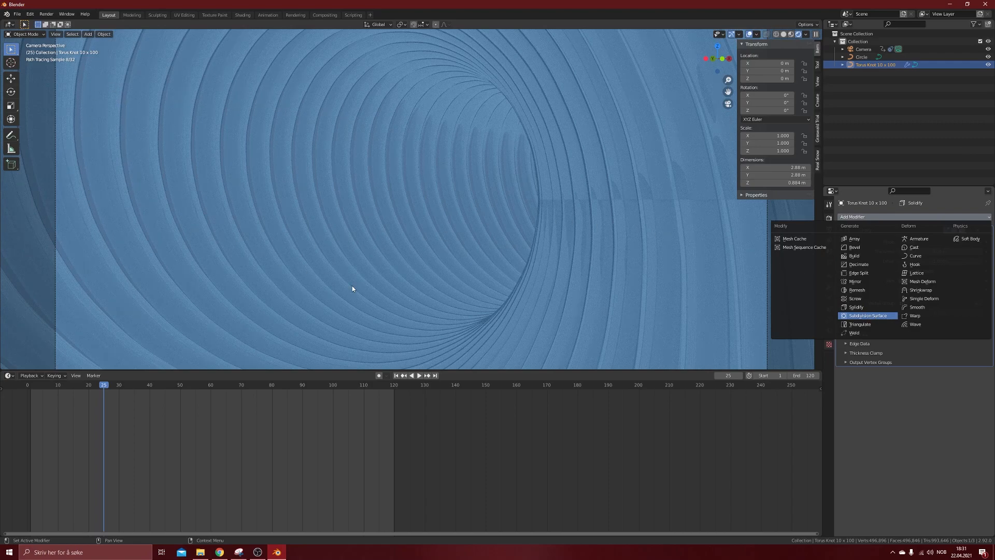
pyautogui.click(868, 314)
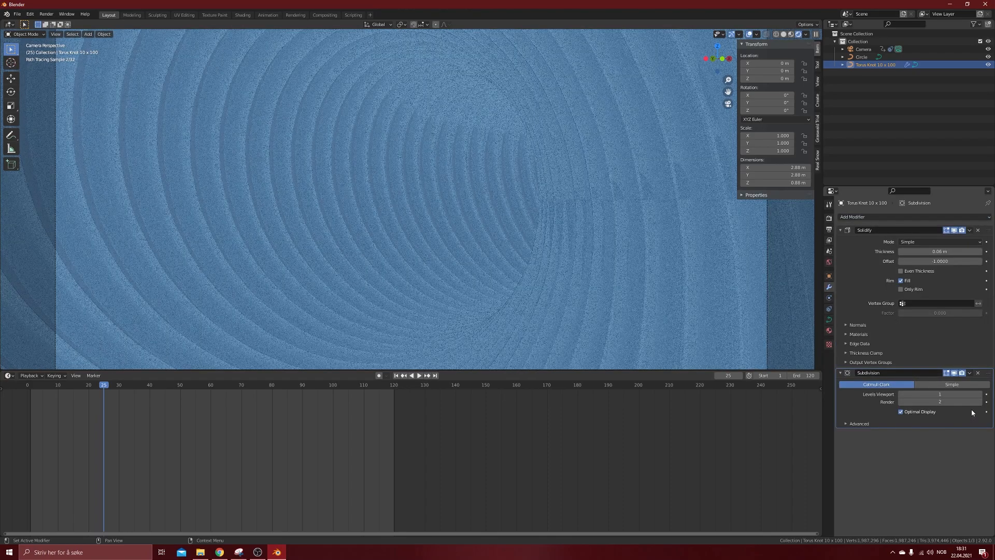
pyautogui.click(979, 401)
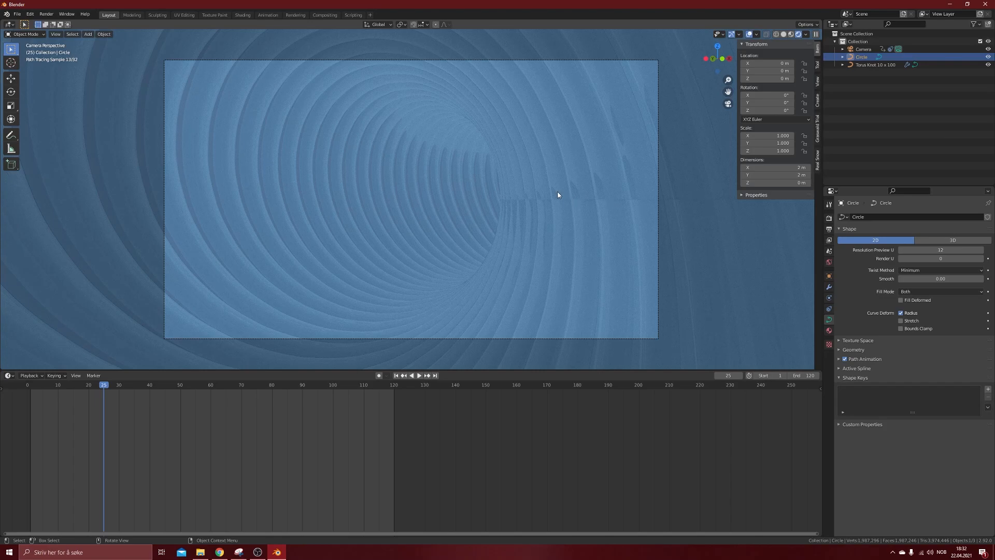
# Set the circle curve's fill mode to None and check the tunnel from outside and through the camera
pyautogui.moveTo(558, 148)
pyautogui.mouseDown(button='middle')
pyautogui.moveTo(551, 193)
pyautogui.moveTo(535, 195)
pyautogui.moveTo(574, 215)
pyautogui.moveTo(586, 203)
pyautogui.moveTo(595, 223)
pyautogui.moveTo(629, 183)
pyautogui.mouseUp(button='middle')
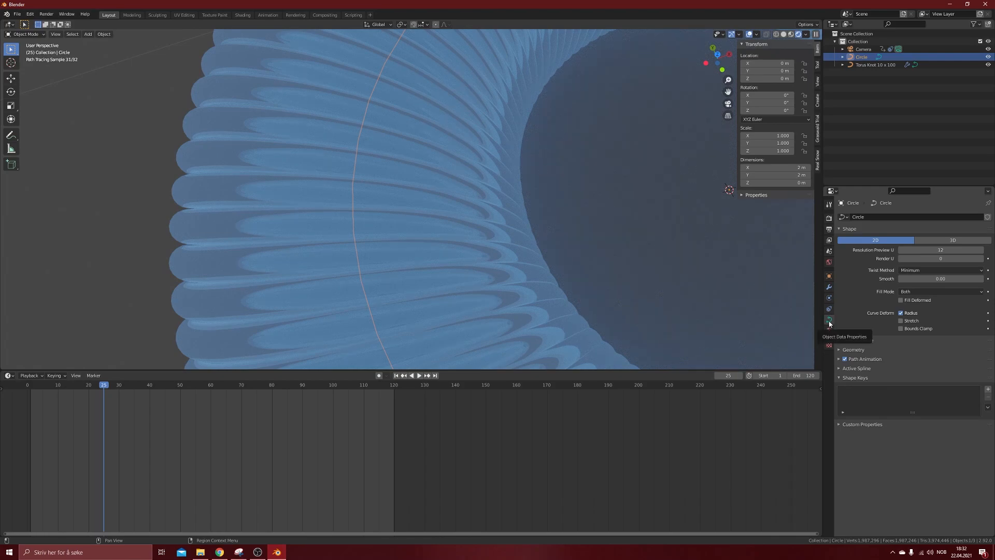
pyautogui.click(909, 291)
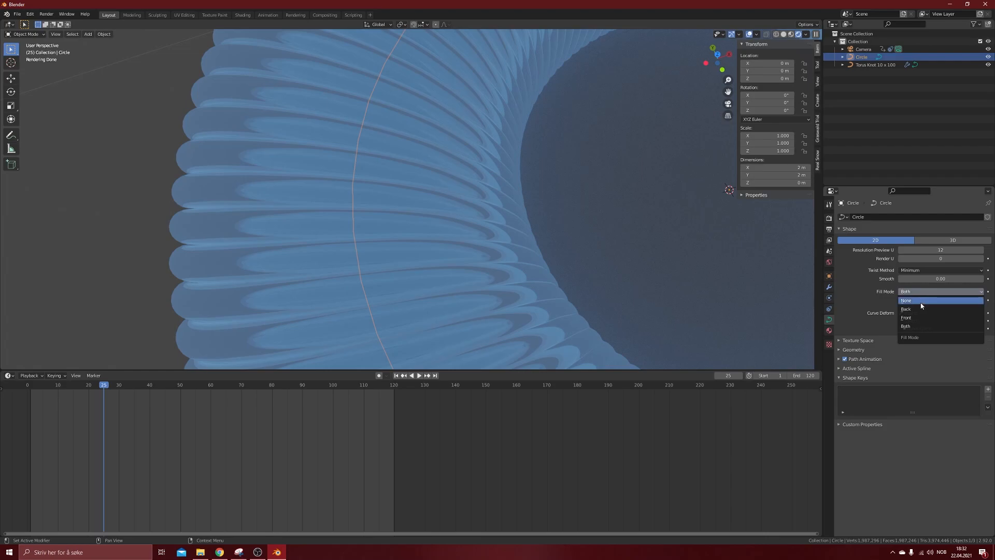
pyautogui.click(919, 302)
pyautogui.moveTo(507, 238); pyautogui.dragTo(479, 188, button='middle')
pyautogui.scroll(-5, 511, 210)
pyautogui.moveTo(548, 220); pyautogui.dragTo(502, 158, button='middle')
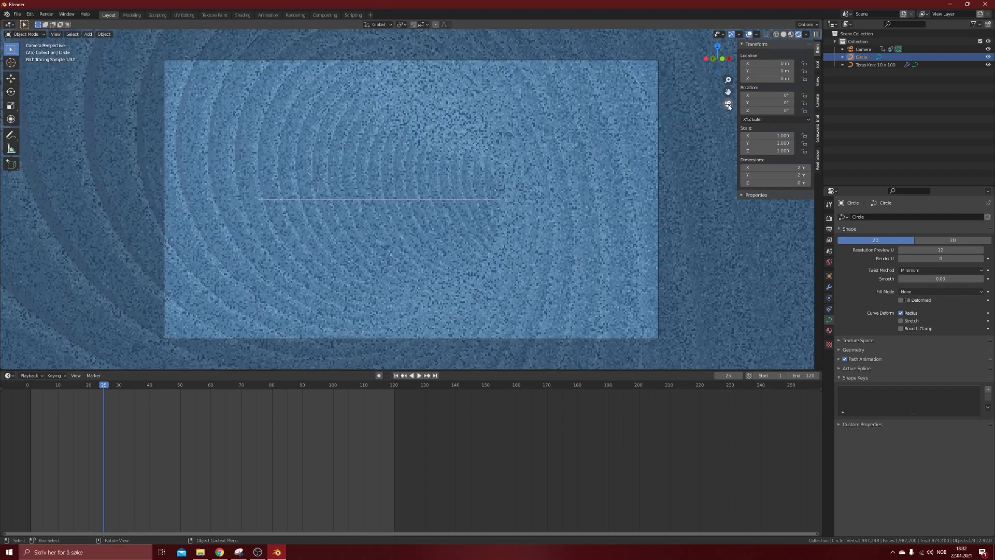
pyautogui.click(728, 104)
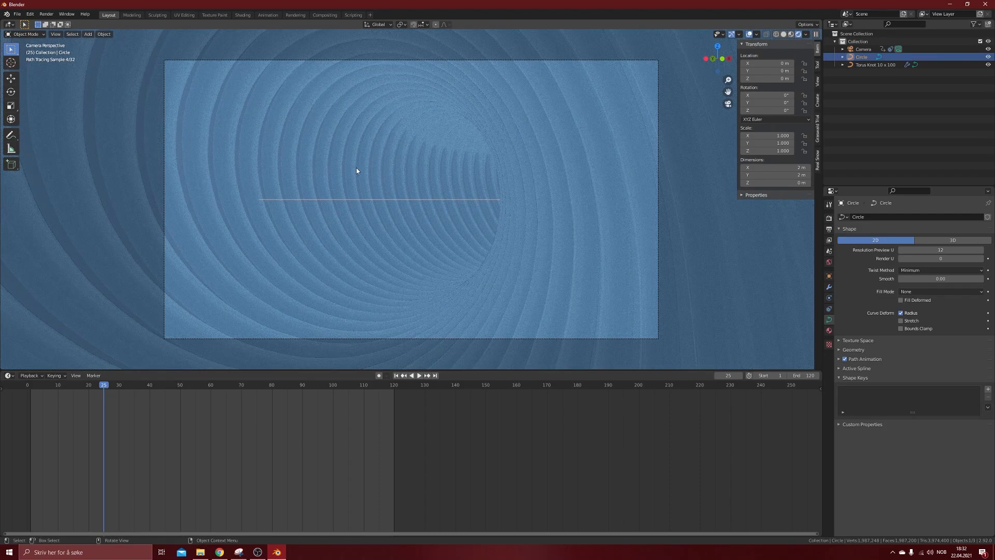
# Select the torus knot, return to frame 1 and switch to the Shading workspace
pyautogui.scroll(-1, 356, 168)
pyautogui.click(440, 150)
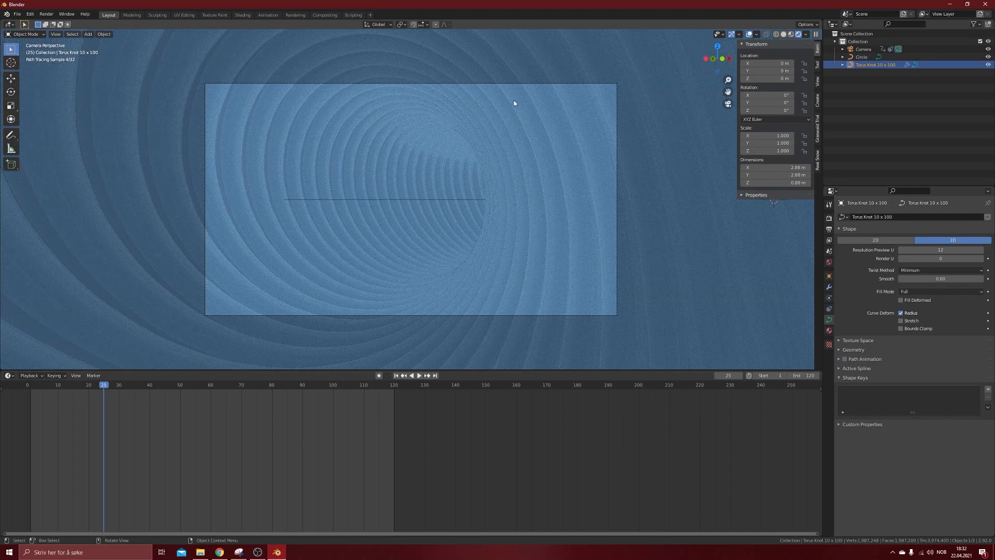
pyautogui.moveTo(104, 387); pyautogui.dragTo(28, 389)
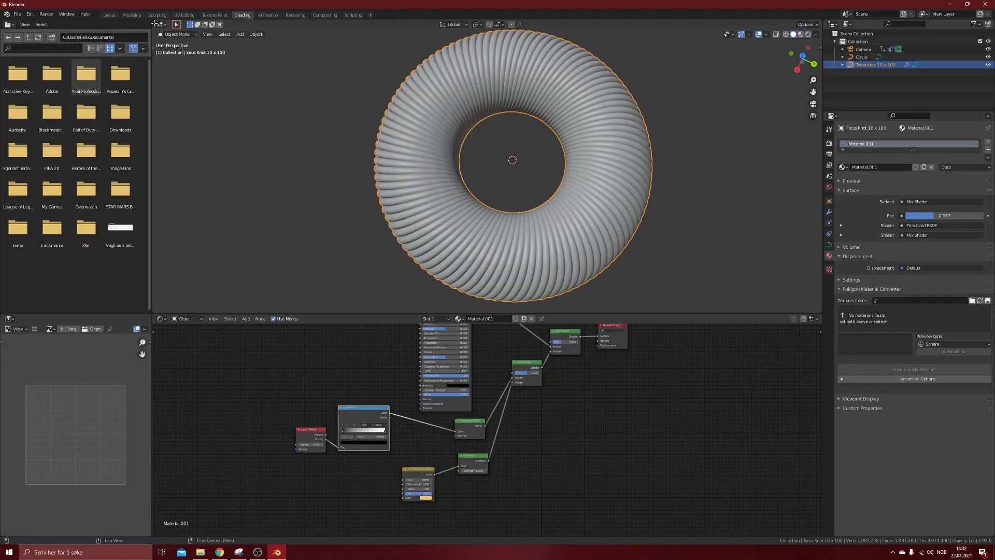
# Close the image editor and file browser areas, extending the shader editor and 3D viewport over their space
pyautogui.moveTo(153, 318); pyautogui.dragTo(73, 337)
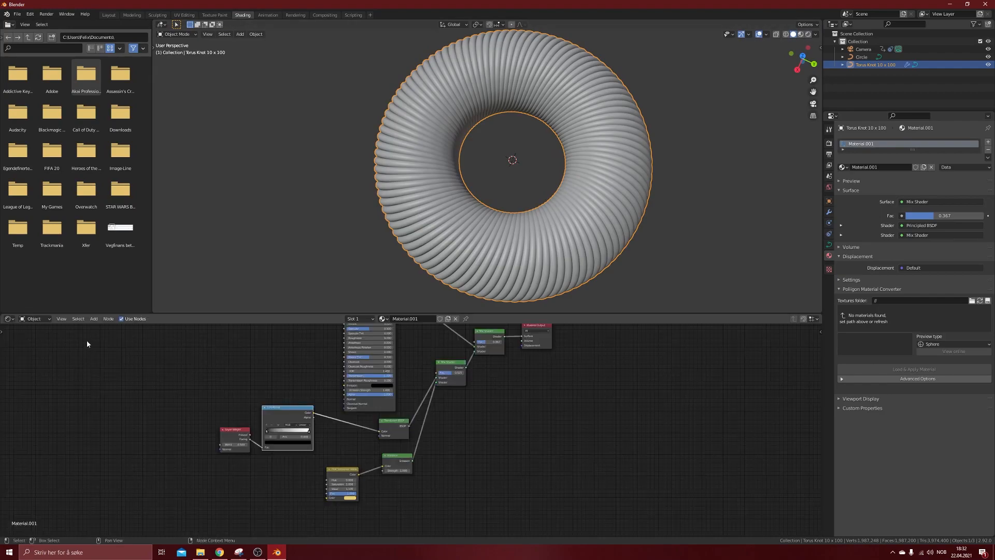
pyautogui.click(9, 24)
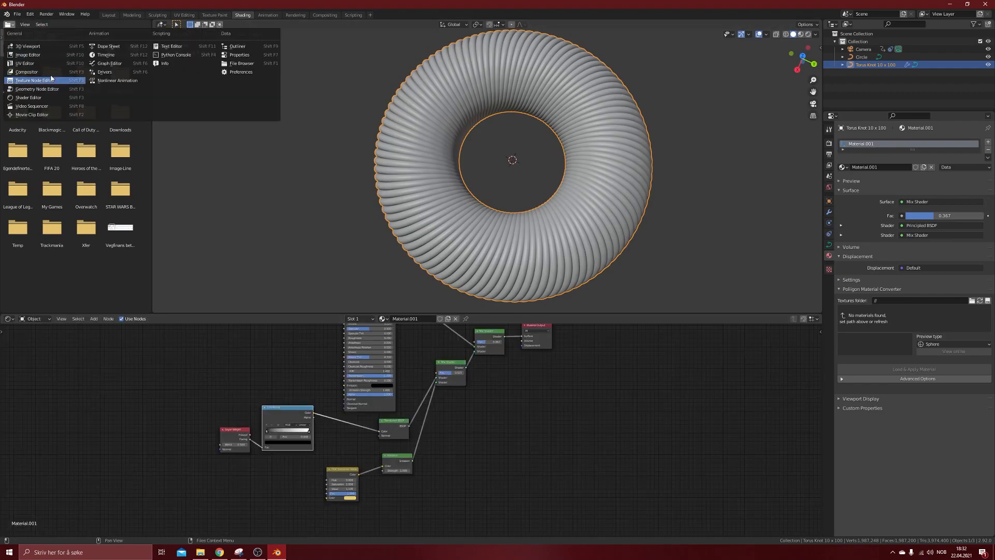
pyautogui.click(110, 60)
pyautogui.moveTo(152, 21); pyautogui.dragTo(150, 88)
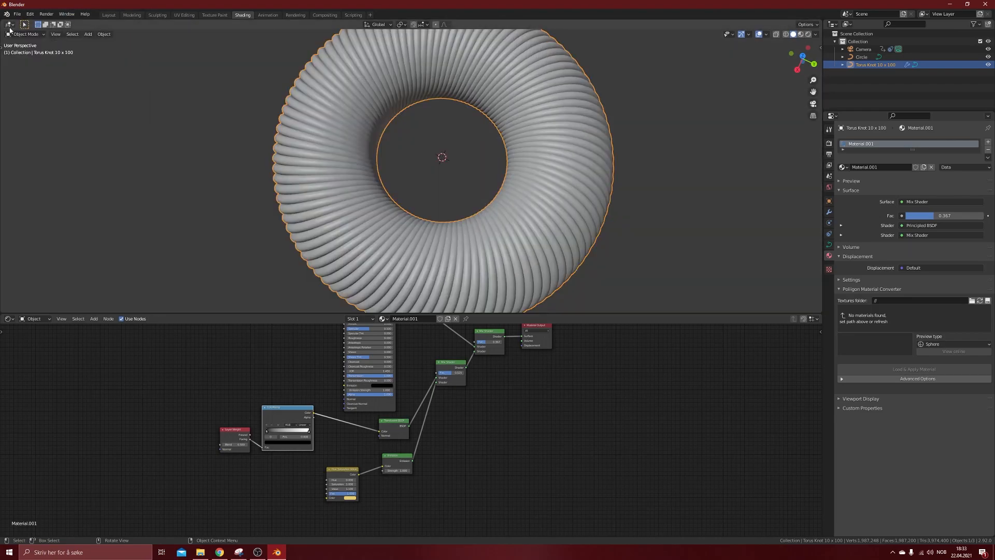
# Split the 3D viewport into two areas and turn the left one into a Timeline
pyautogui.moveTo(3, 24); pyautogui.dragTo(352, 62)
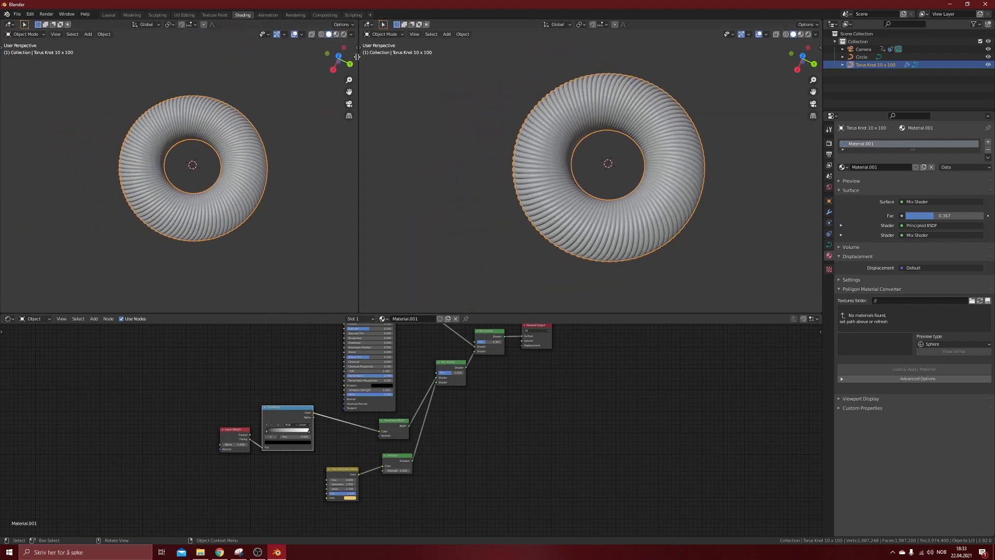
pyautogui.click(8, 24)
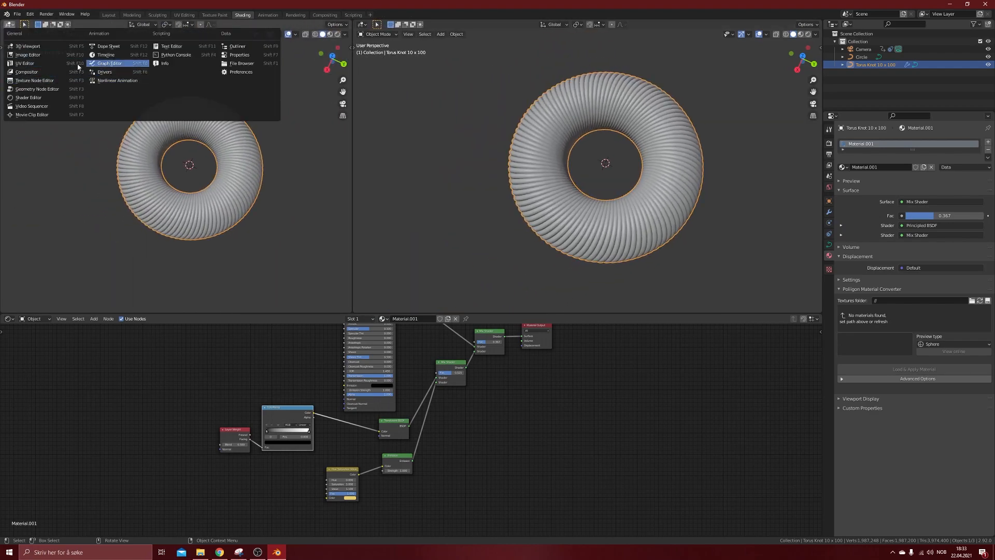
pyautogui.click(111, 63)
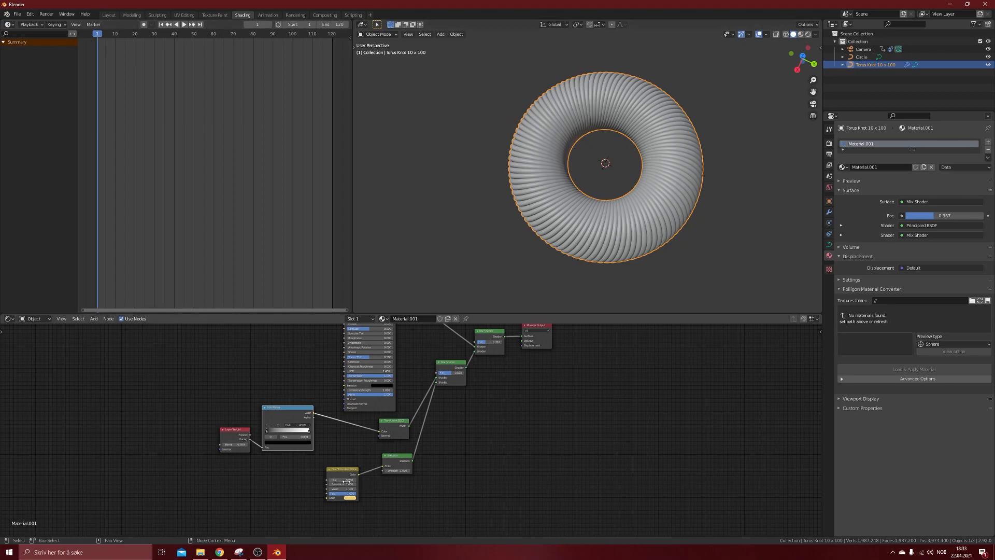
# Keyframe the Hue Saturation Value node's hue at frame 1, and key it at 1 on frame 121
pyautogui.press('i')
pyautogui.moveTo(104, 39); pyautogui.dragTo(335, 59)
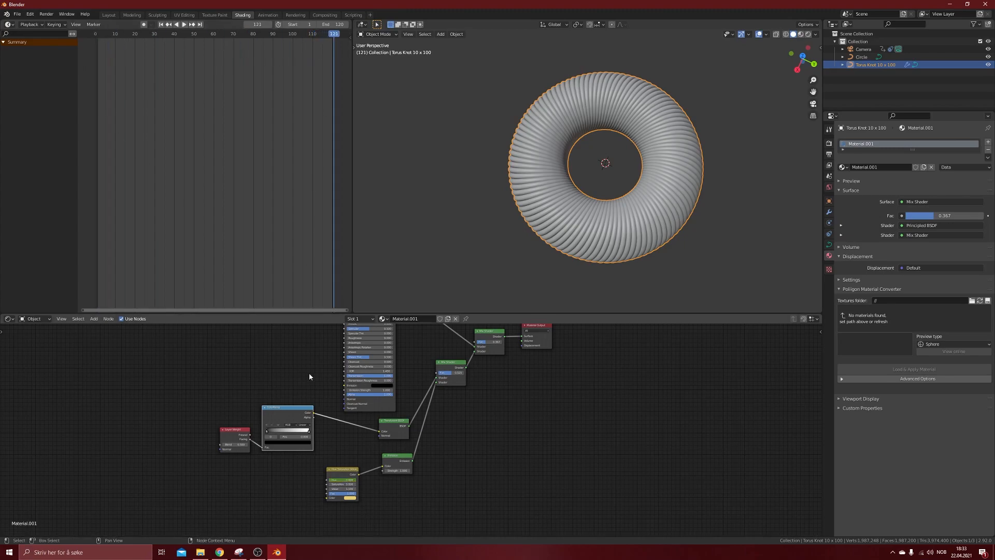
pyautogui.doubleClick(337, 479)
pyautogui.write('1')
pyautogui.press('Return')
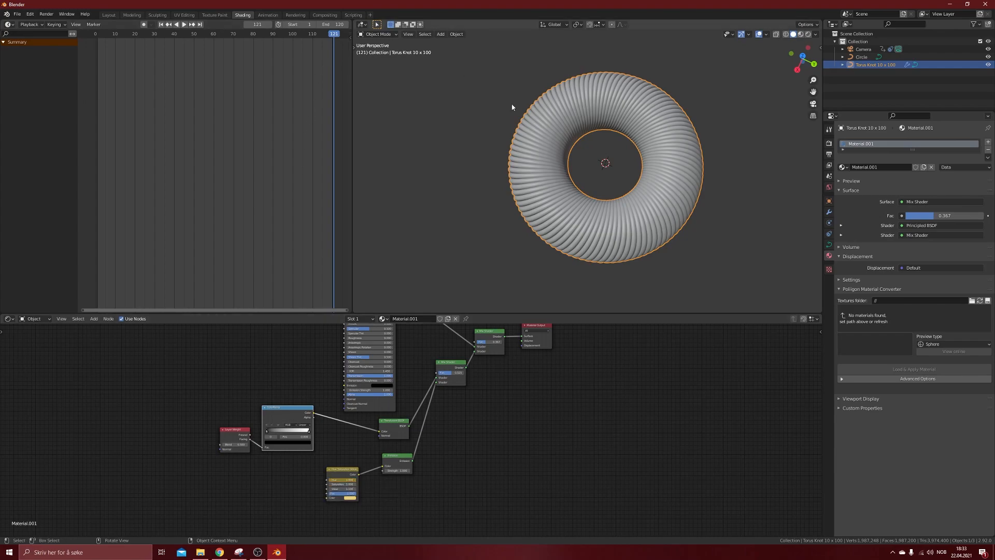
# Switch the viewport to material preview and run through the timeline to check the hue animation
pyautogui.click(801, 34)
pyautogui.click(323, 34)
pyautogui.press('space')
pyautogui.moveTo(323, 34); pyautogui.dragTo(136, 77)
pyautogui.press('space')
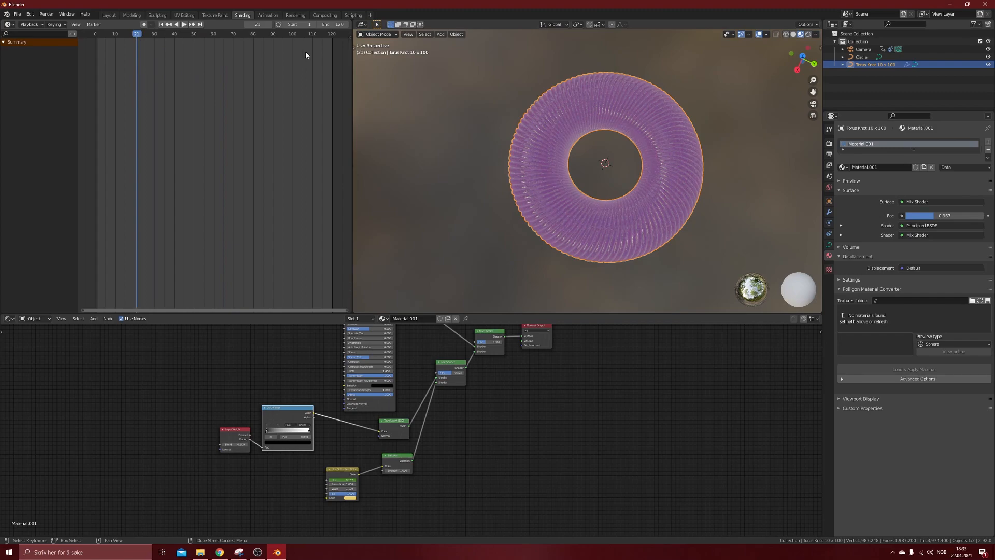
# Check the torus knot's colour in the rendered top view at frame 88, and inspect the Hue Saturation Value node's input colour
pyautogui.click(809, 34)
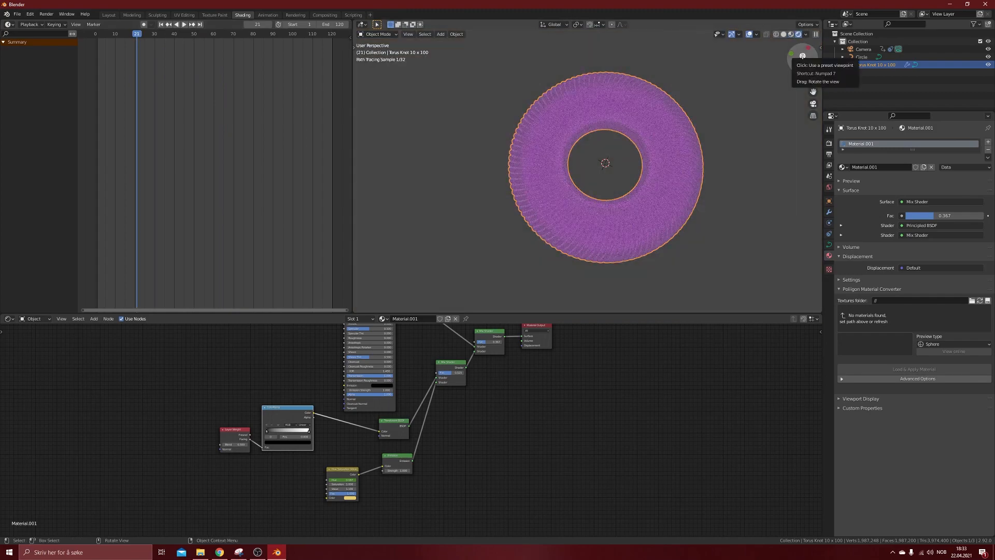
pyautogui.click(803, 56)
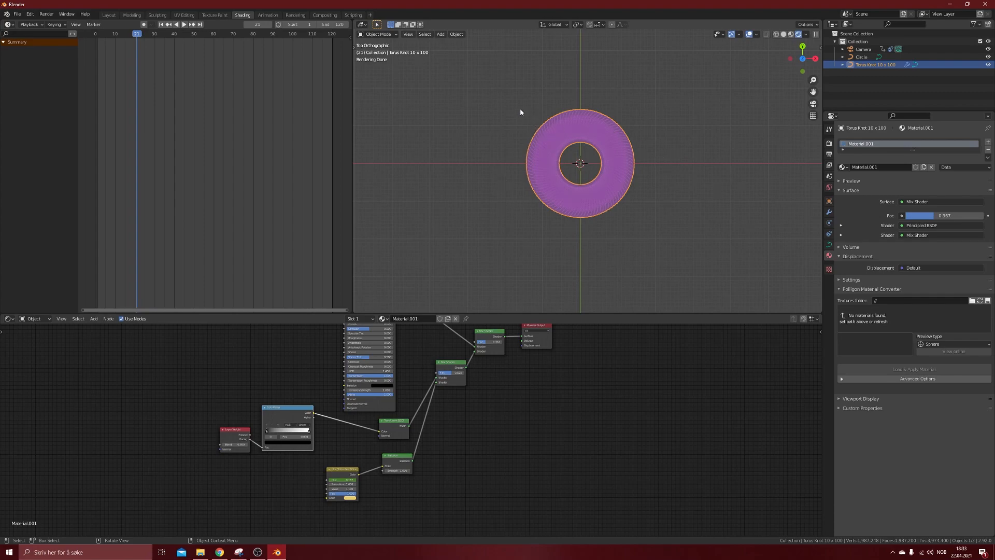
pyautogui.moveTo(142, 35); pyautogui.dragTo(269, 45)
pyautogui.click(734, 186)
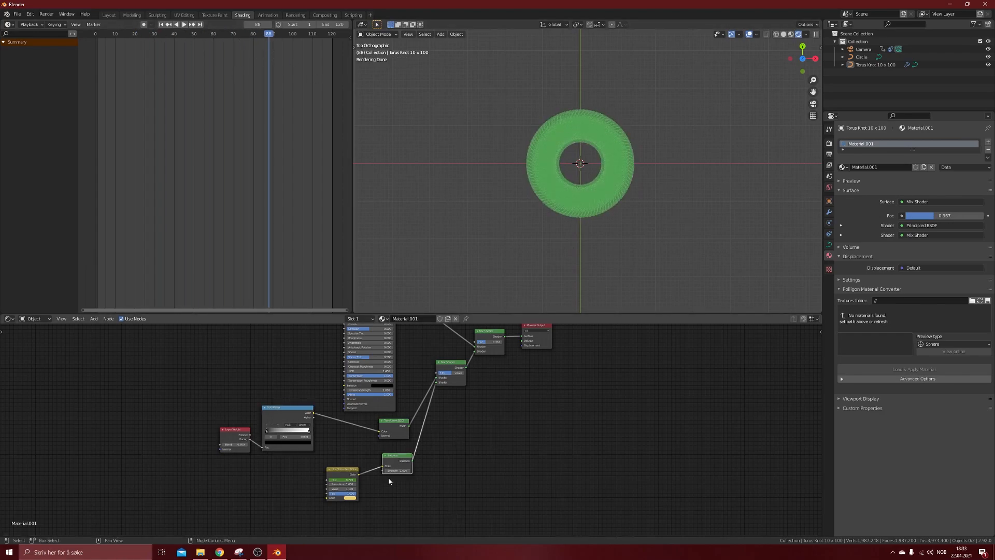
pyautogui.click(348, 498)
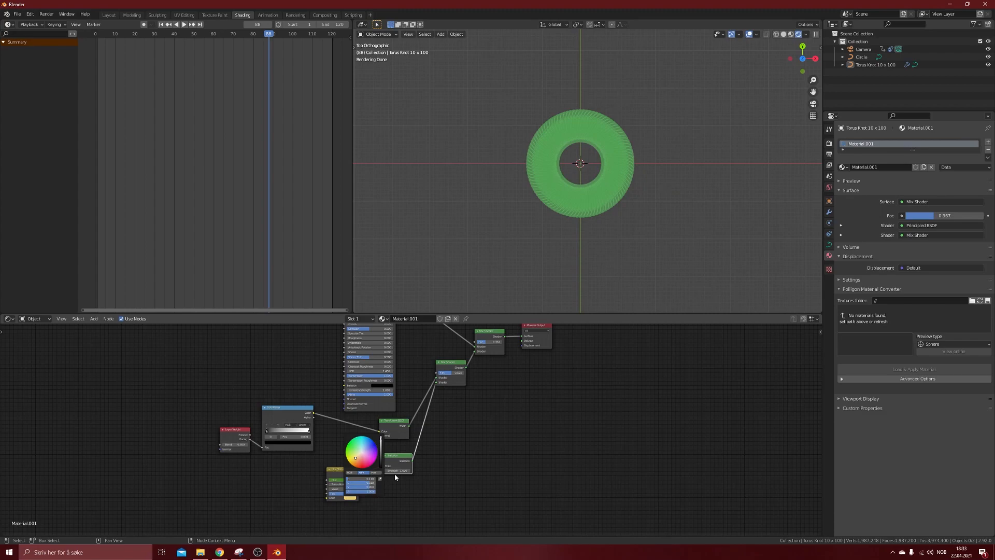
pyautogui.click(350, 497)
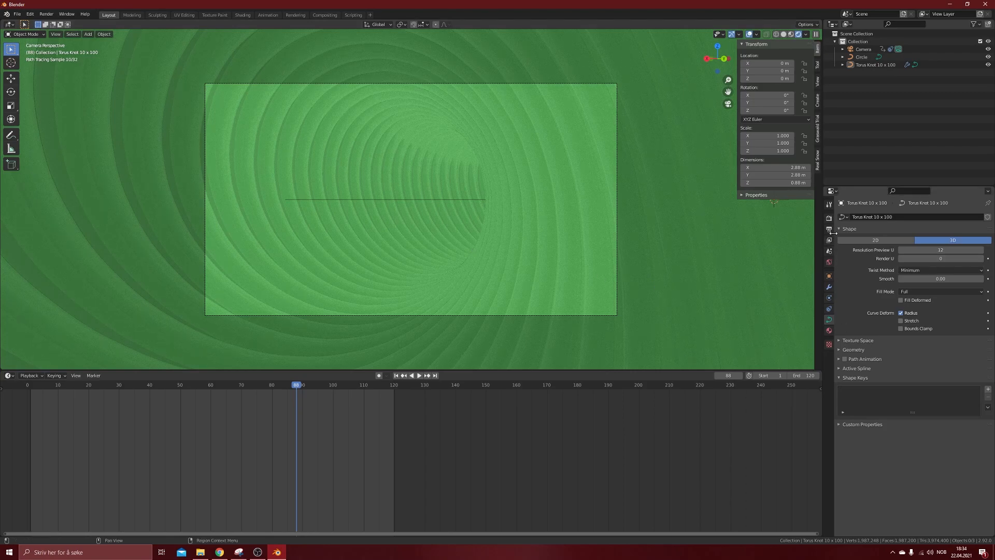
# Set the Cycles render tile size to 256 px in both X and Y
pyautogui.click(828, 218)
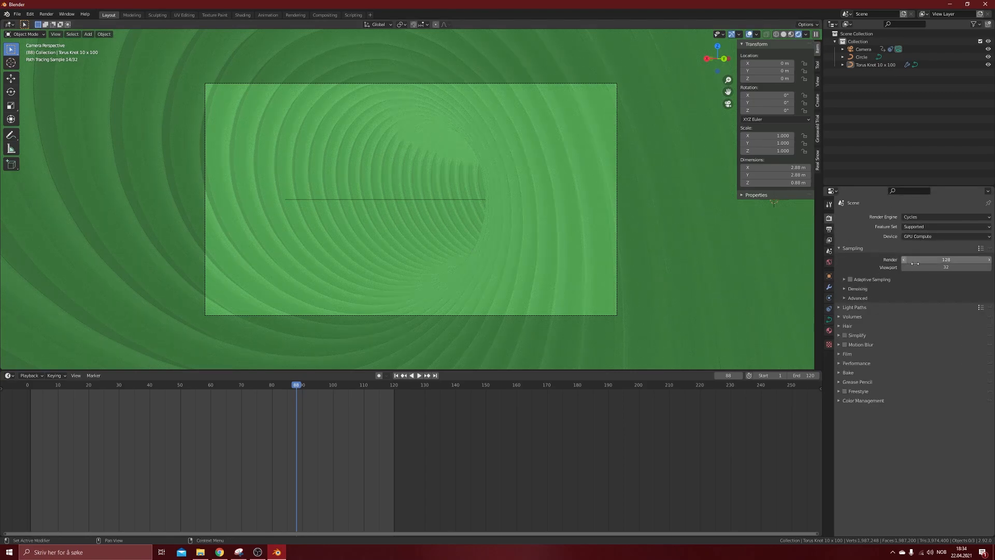
pyautogui.click(839, 363)
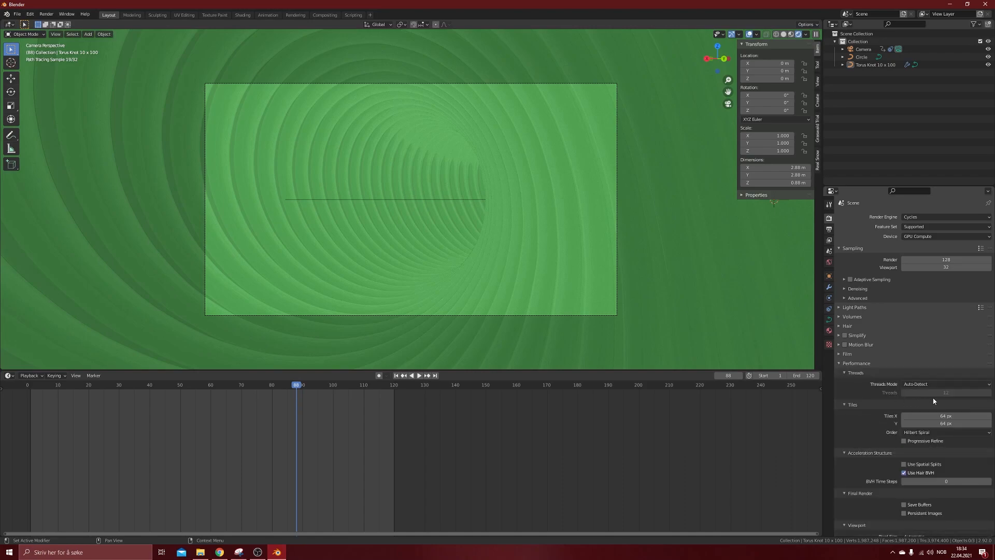
pyautogui.click(943, 415)
pyautogui.write('256')
pyautogui.click(946, 424)
pyautogui.write('256')
pyautogui.press('Return')
# Set the colour management look to High Contrast and check the rendered camera view at frames 65 and 61
pyautogui.scroll(-2, 886, 384)
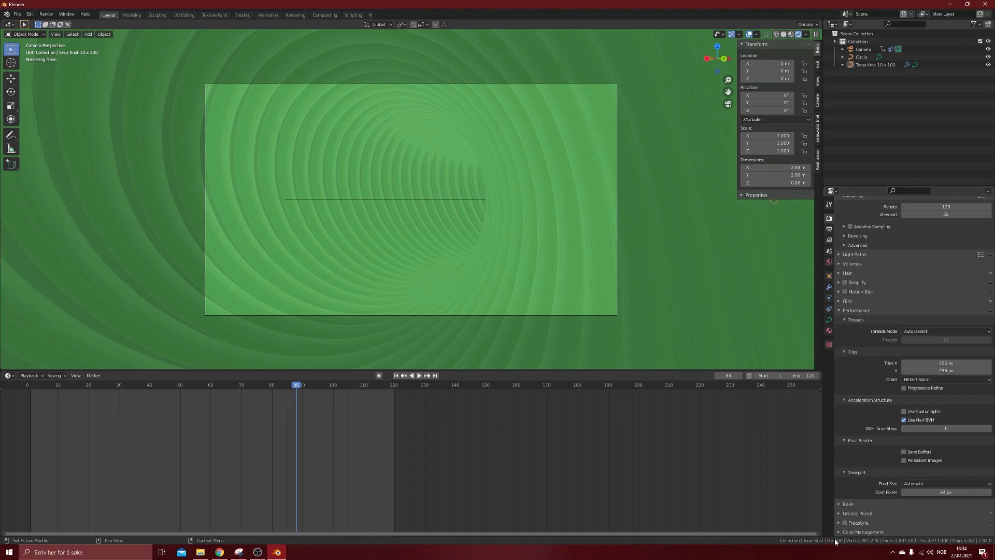
pyautogui.scroll(-3, 868, 480)
pyautogui.scroll(-1, 868, 480)
pyautogui.click(940, 492)
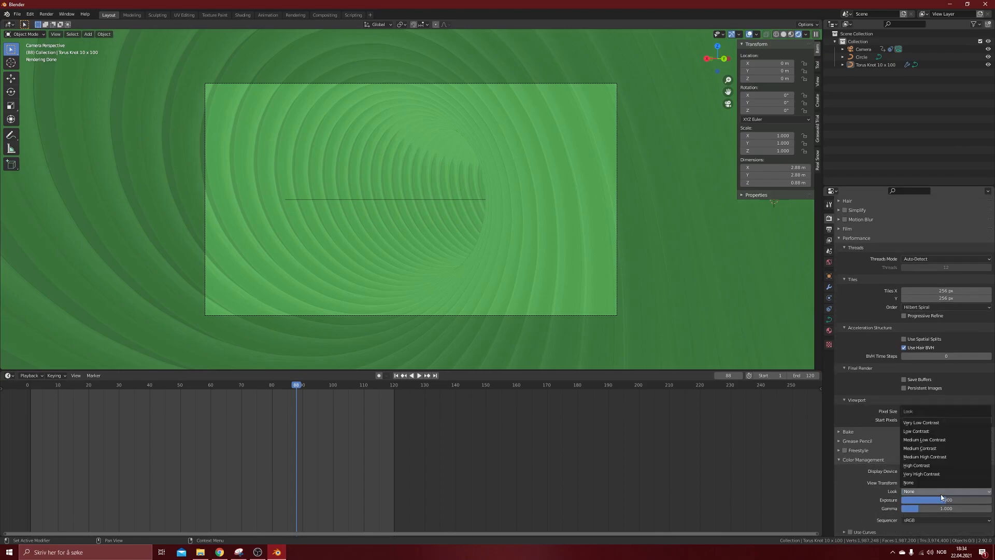
pyautogui.click(923, 465)
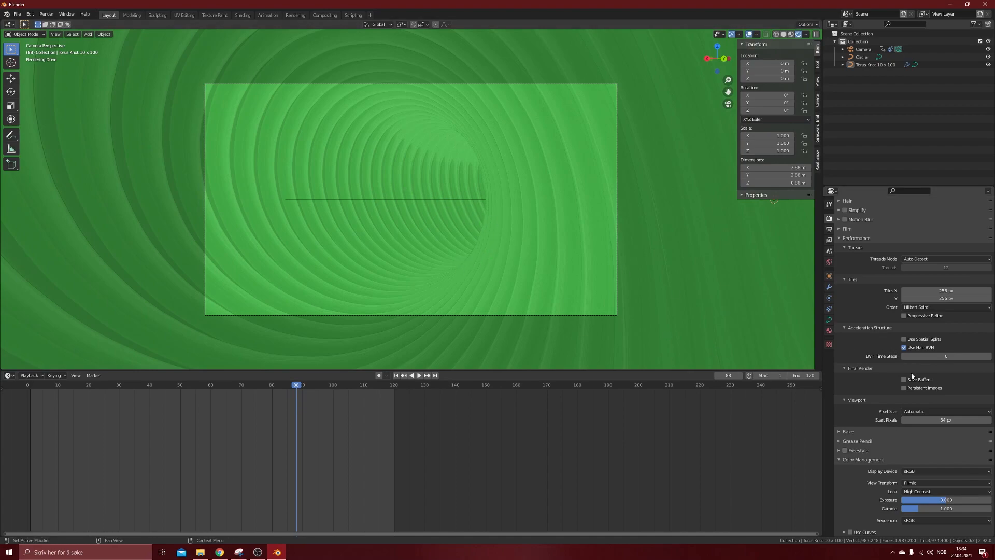
pyautogui.click(225, 385)
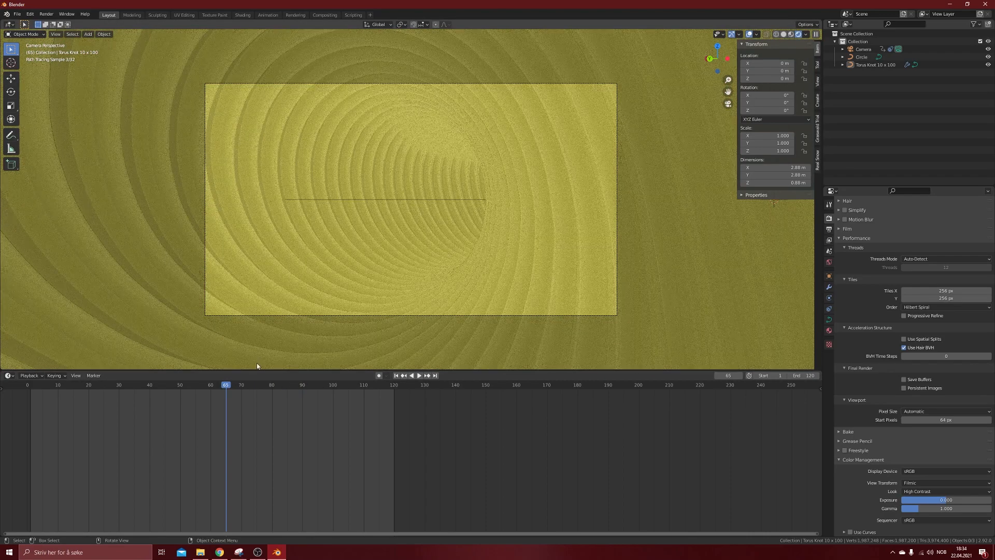
pyautogui.click(215, 385)
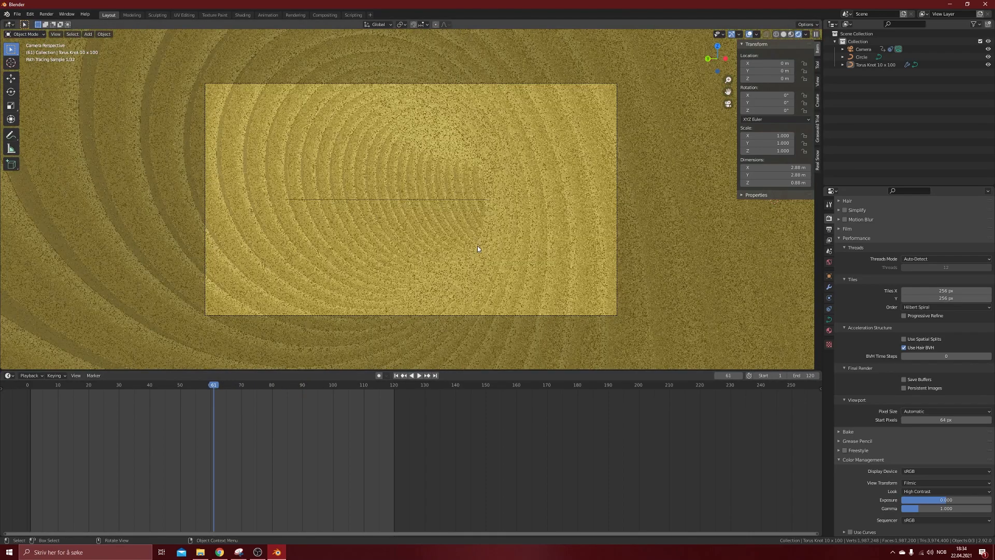
# Enable motion blur for the render and review its shutter settings
pyautogui.click(845, 220)
pyautogui.scroll(4, 897, 335)
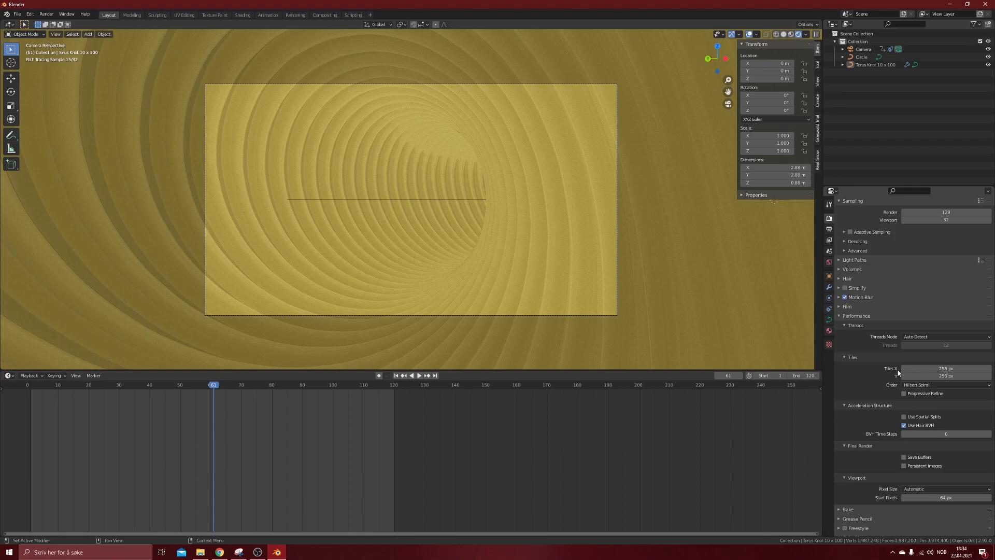
pyautogui.click(840, 297)
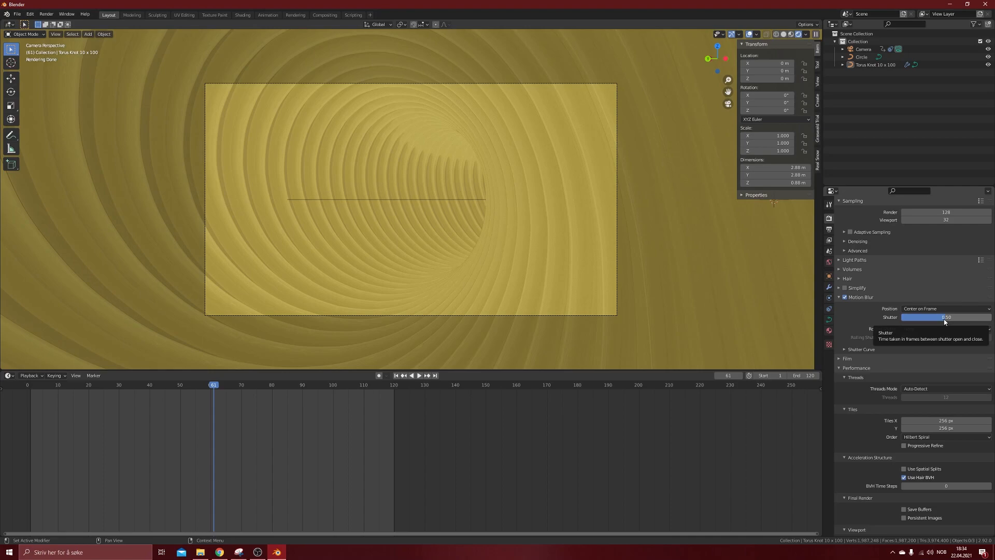
pyautogui.click(839, 298)
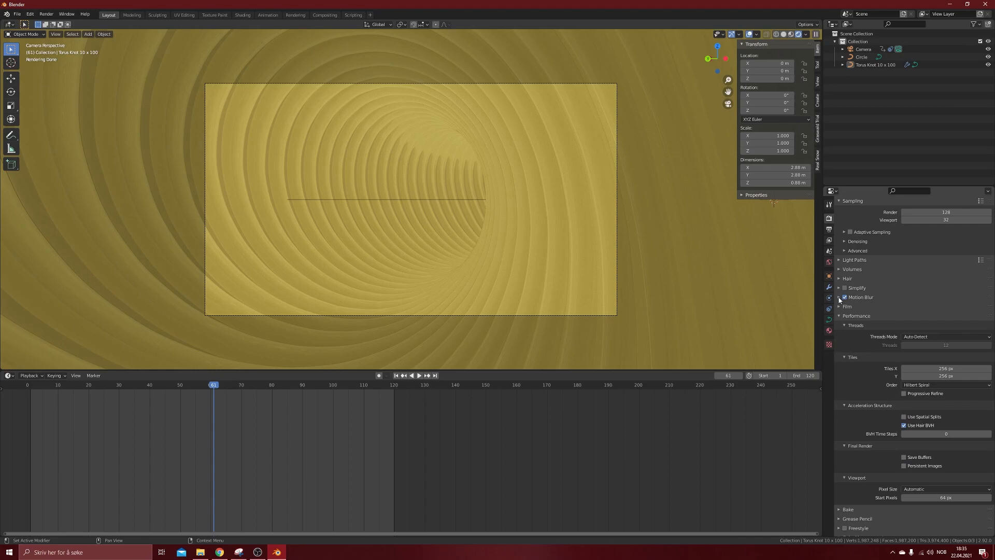
pyautogui.scroll(3, 865, 285)
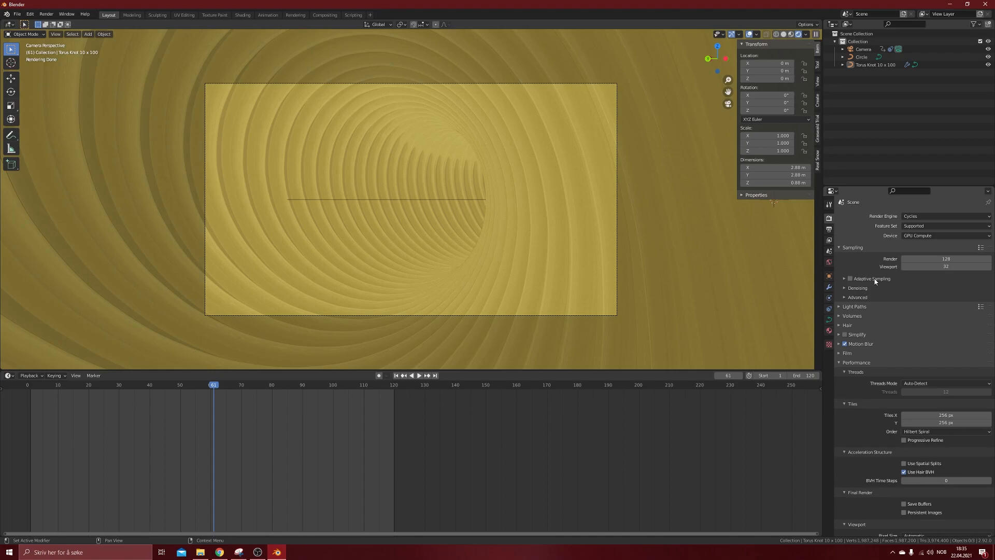
# Review the output resolution, frame range and file format, and check the rendered camera view at frames 72, 70 and 71
pyautogui.click(828, 229)
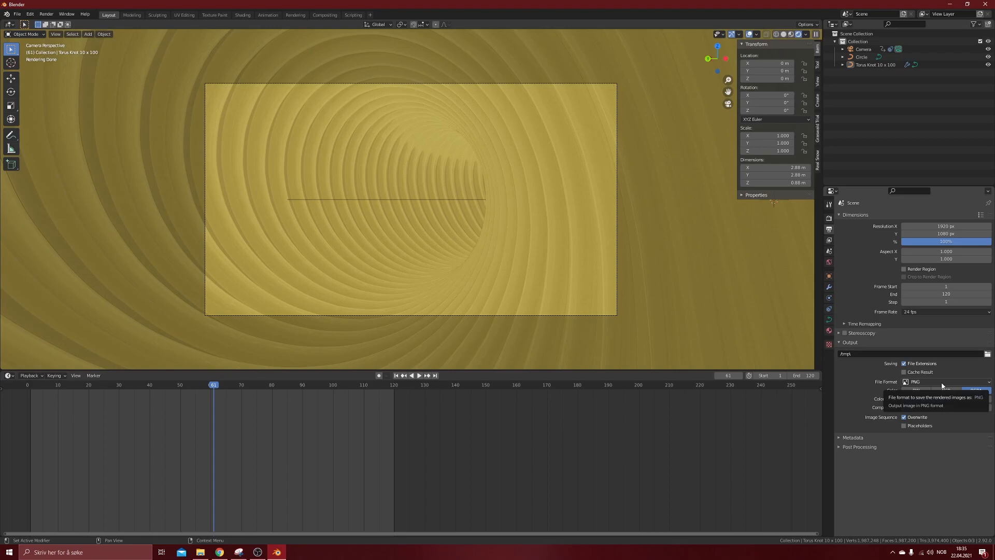
pyautogui.click(247, 386)
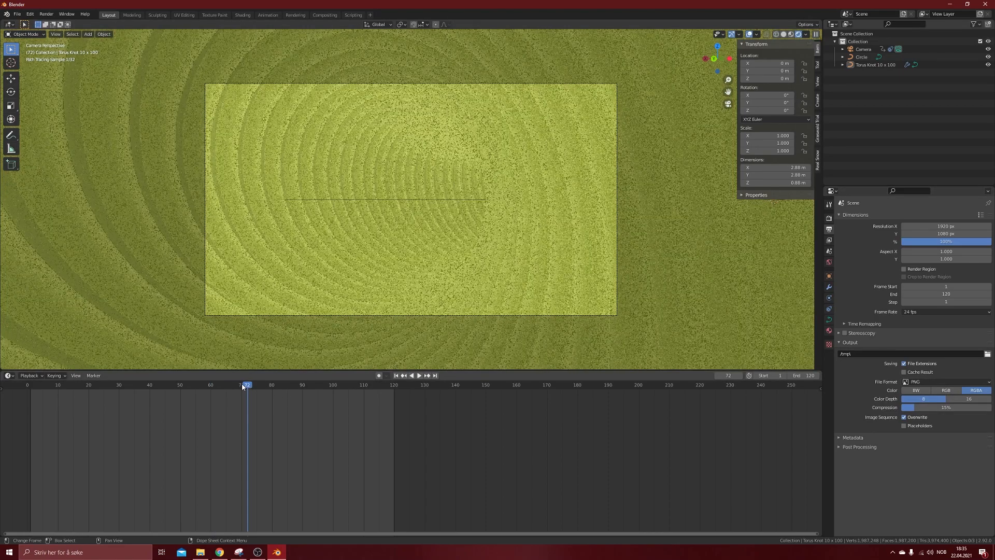
pyautogui.moveTo(242, 386); pyautogui.dragTo(242, 386)
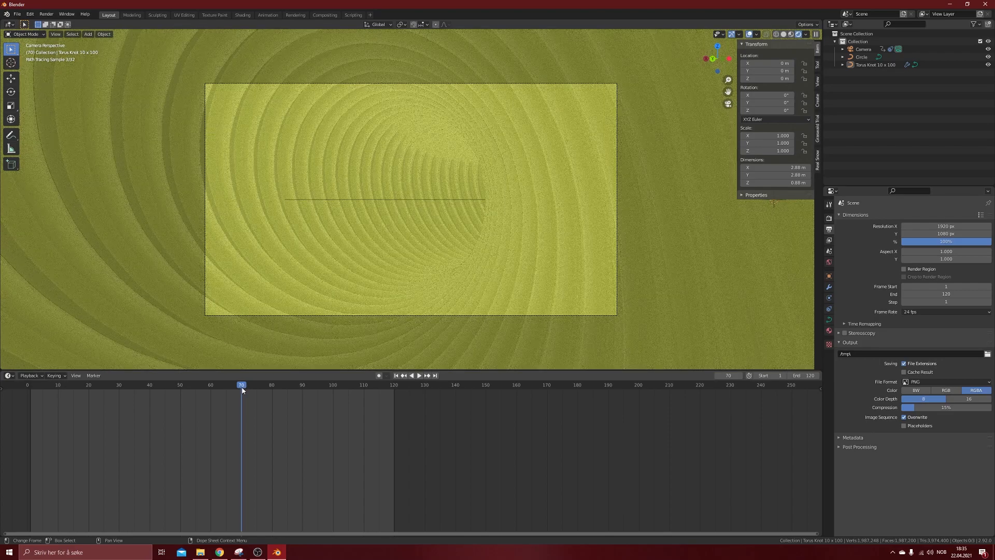
pyautogui.moveTo(242, 388); pyautogui.dragTo(245, 387)
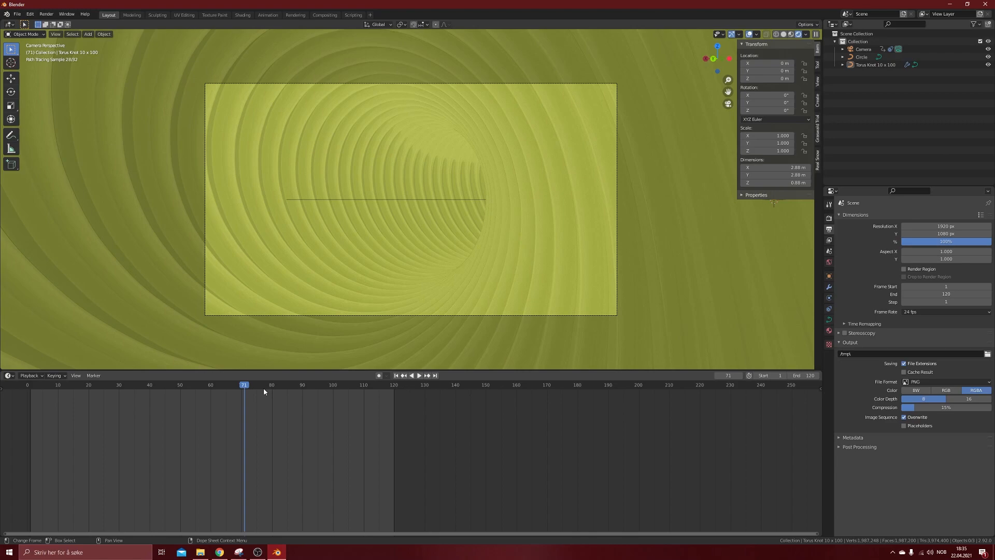
pyautogui.click(828, 218)
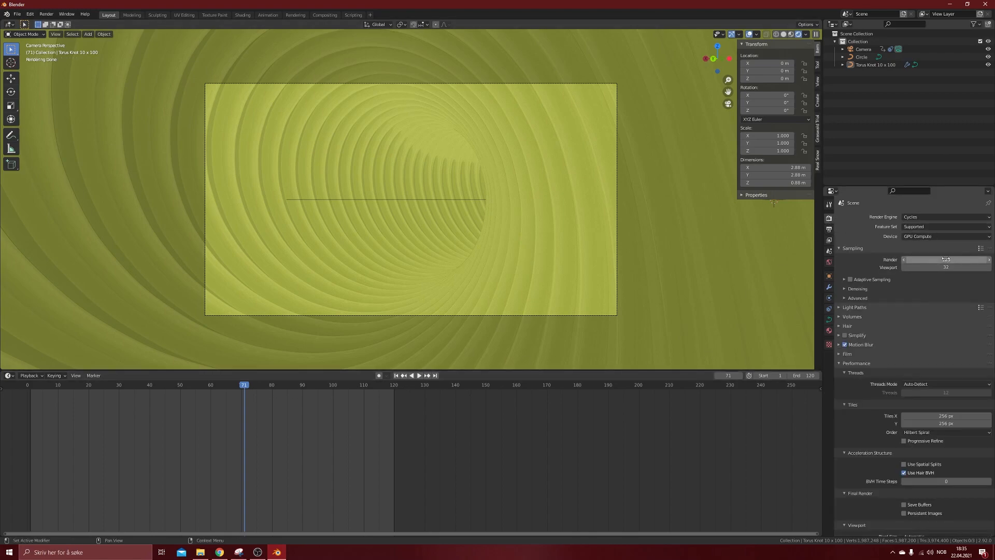